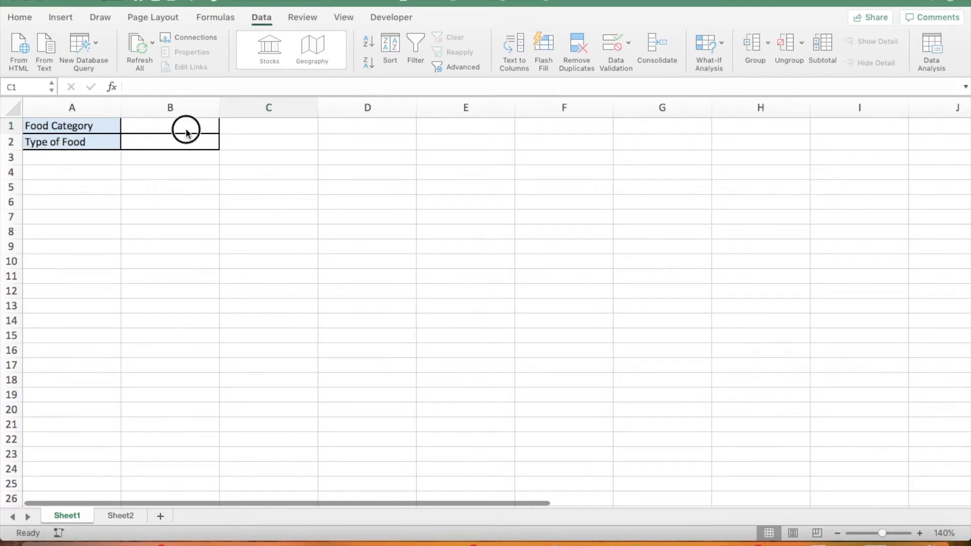
# Step: Choose Fruits from the dropdown list in the Food Category cell B1
pyautogui.click(161, 125)
pyautogui.click(224, 127)
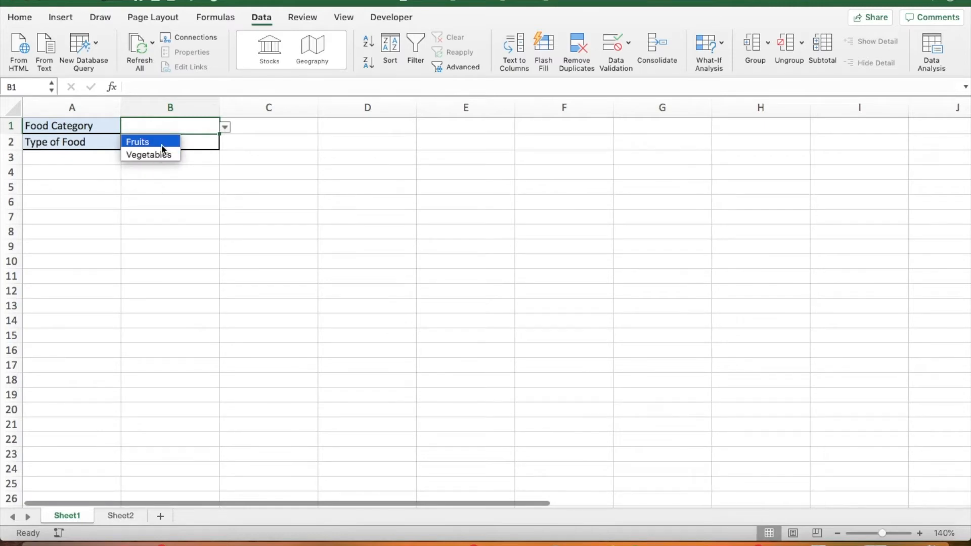
pyautogui.click(264, 148)
pyautogui.click(202, 143)
pyautogui.click(197, 123)
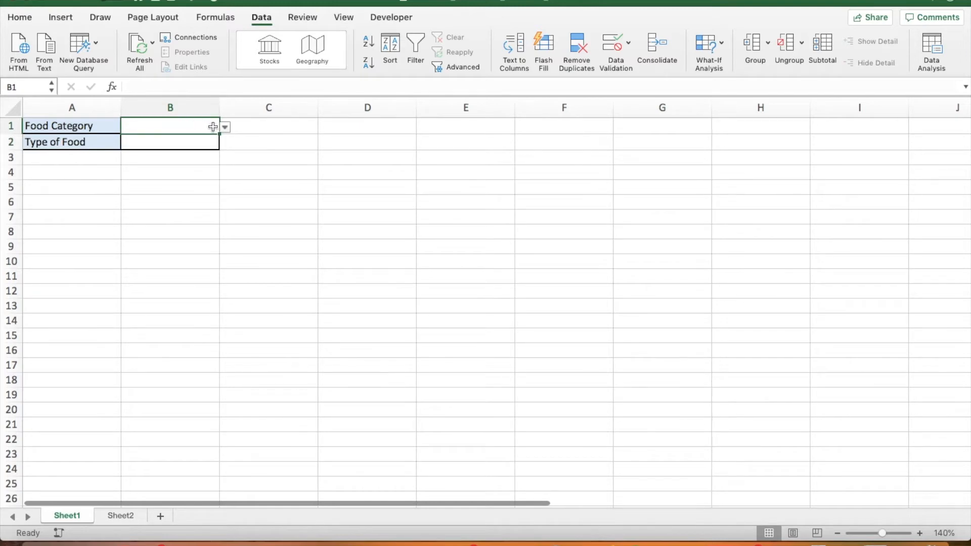
pyautogui.click(103, 125)
pyautogui.click(210, 126)
pyautogui.click(225, 127)
pyautogui.click(176, 142)
# Step: Choose Orange from the dropdown list in the Type of Food cell B2 and review the other options
pyautogui.click(162, 142)
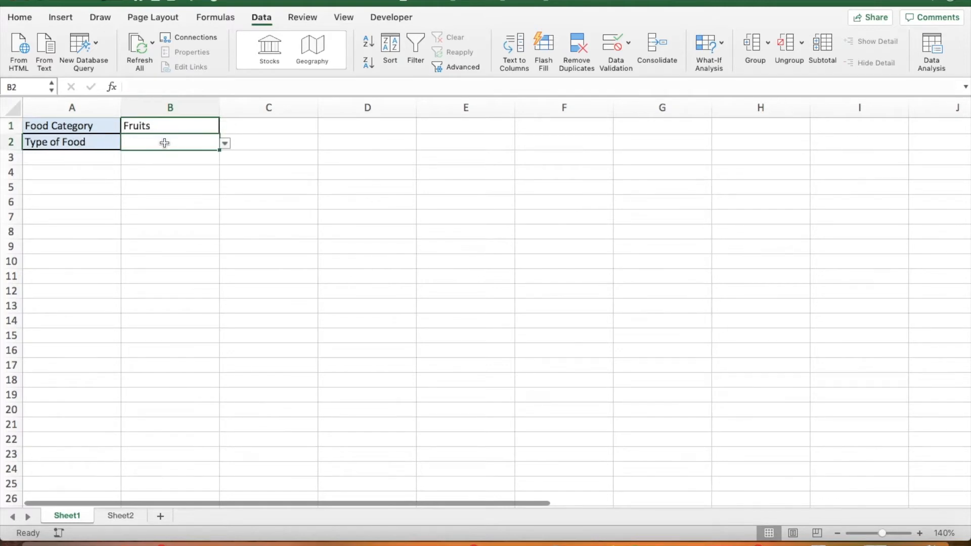
pyautogui.click(225, 145)
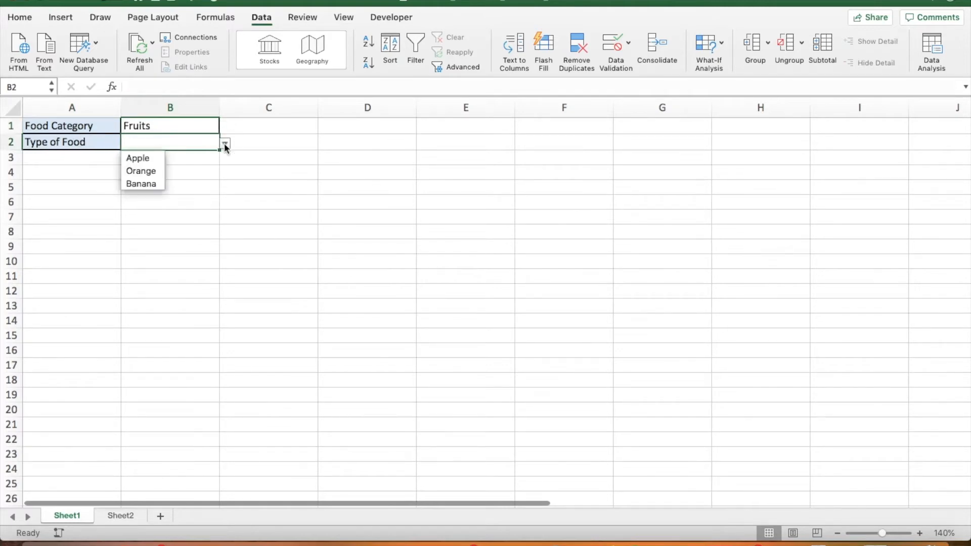
pyautogui.click(142, 170)
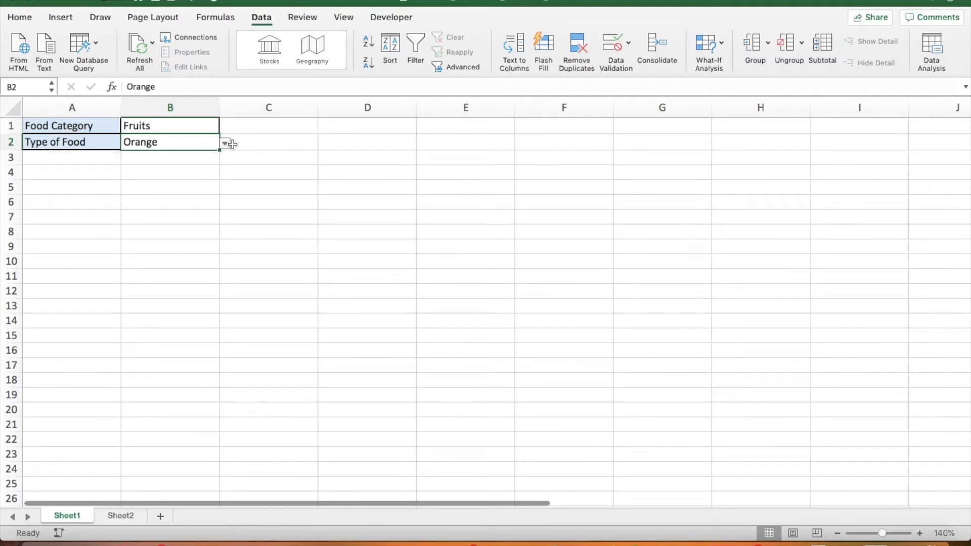
pyautogui.click(225, 144)
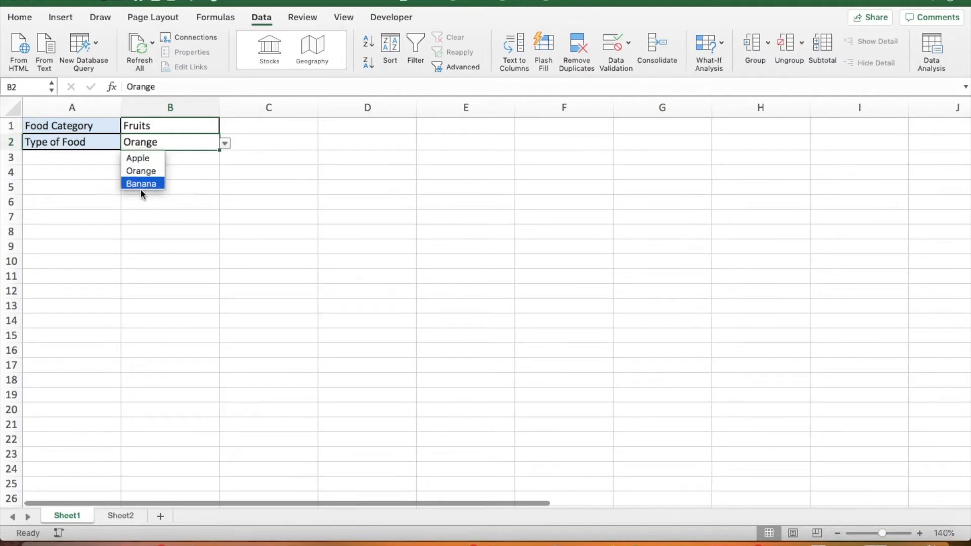
pyautogui.click(212, 137)
pyautogui.click(208, 124)
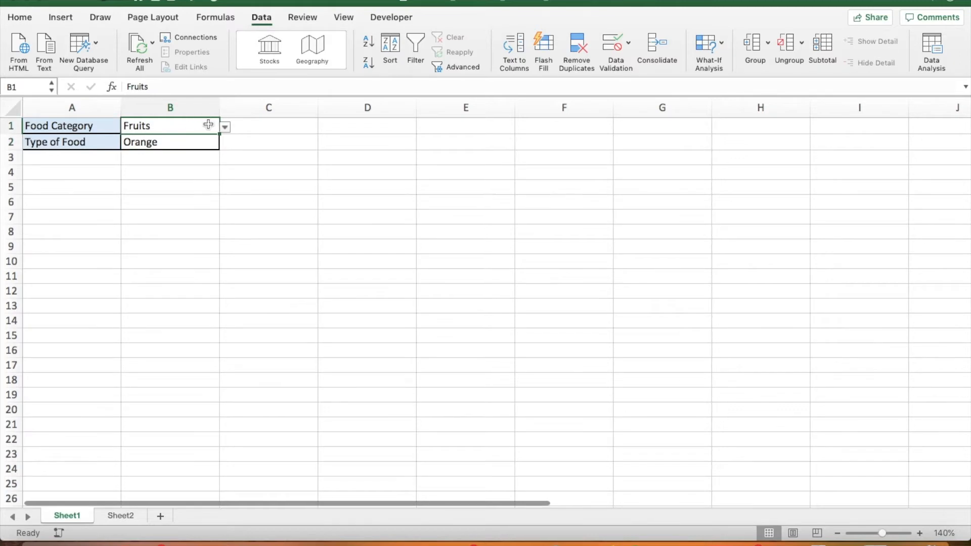
# Step: Replace the selections with Vegetables as the Food Category and Carrot as the Type of Food
pyautogui.click(202, 143)
pyautogui.press('Delete')
pyautogui.click(206, 131)
pyautogui.click(225, 127)
pyautogui.click(169, 153)
pyautogui.click(196, 141)
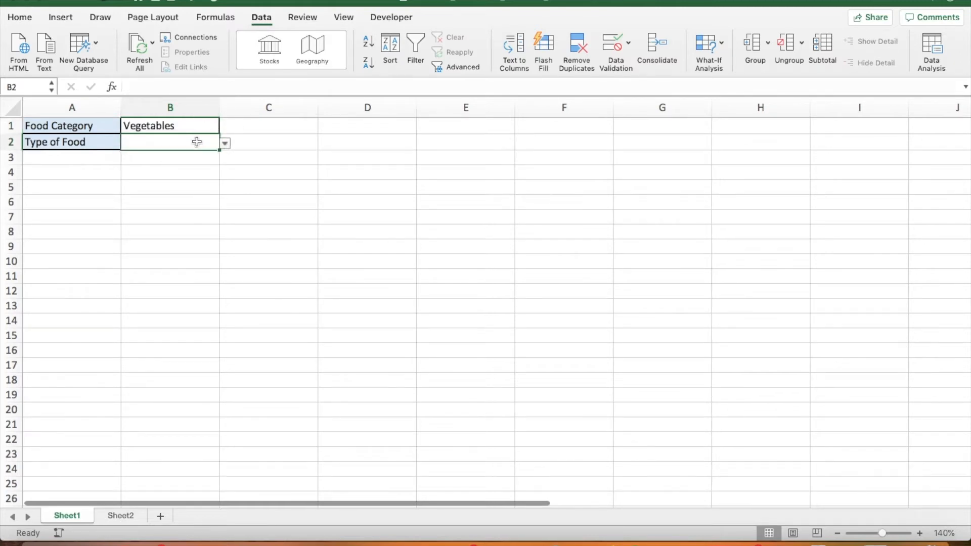
pyautogui.click(225, 143)
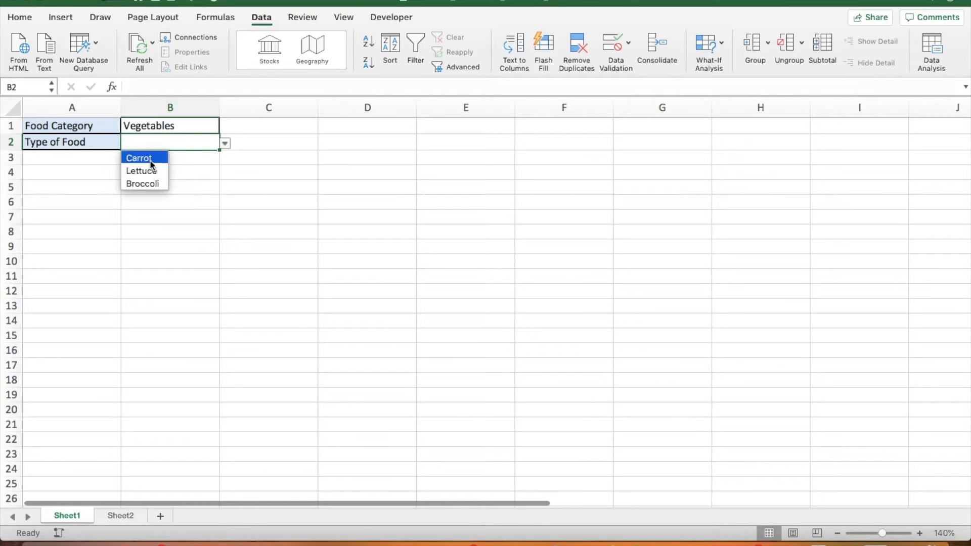
pyautogui.click(153, 159)
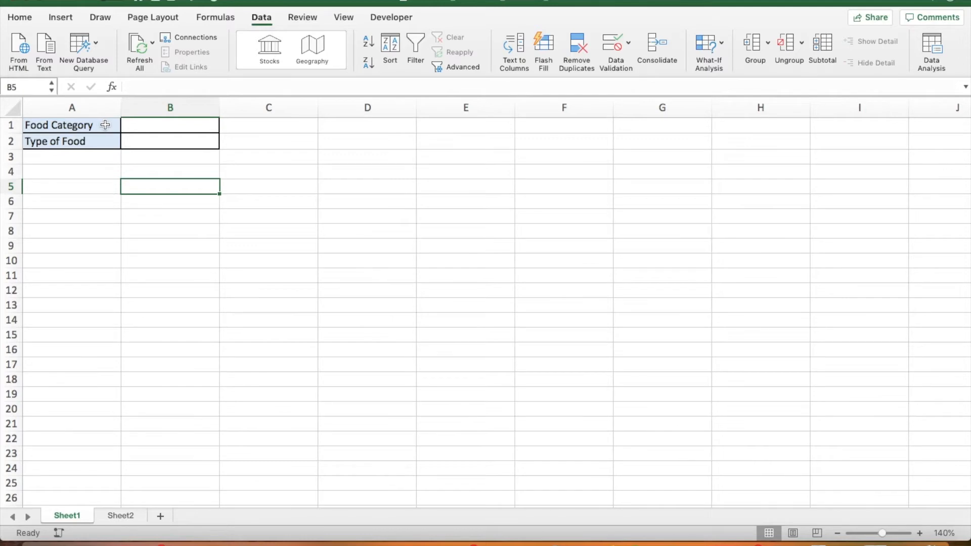
pyautogui.click(106, 126)
pyautogui.moveTo(105, 141); pyautogui.dragTo(106, 125)
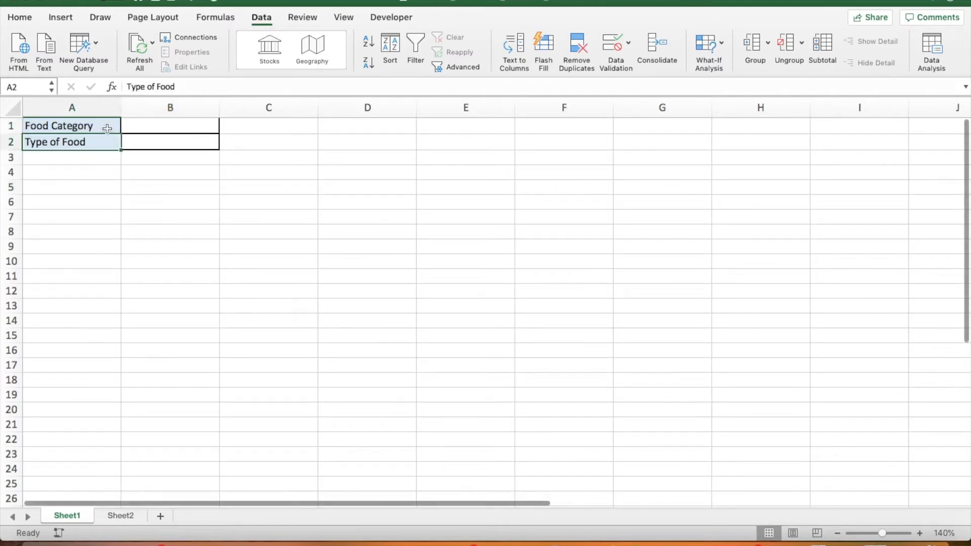
pyautogui.click(144, 128)
pyautogui.click(198, 144)
pyautogui.moveTo(197, 132); pyautogui.dragTo(196, 142)
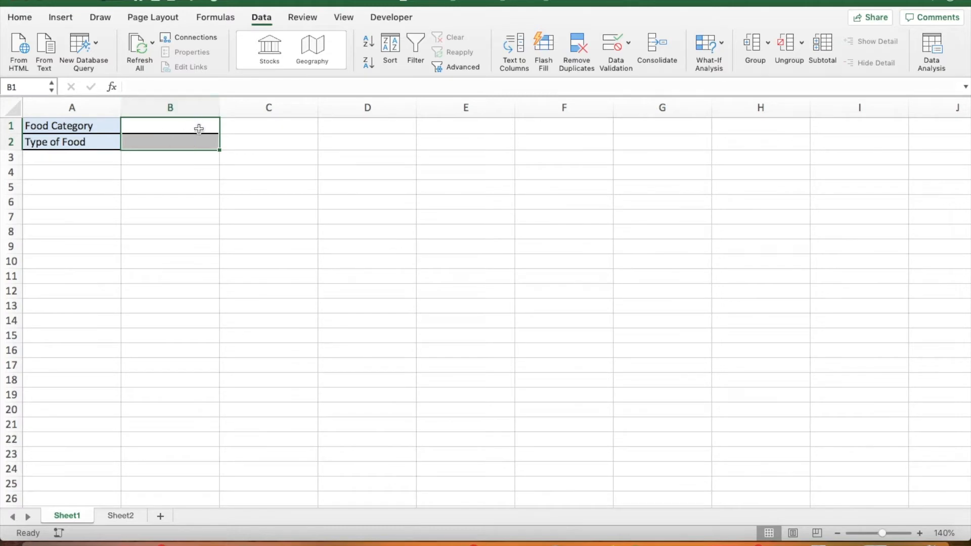
pyautogui.click(199, 126)
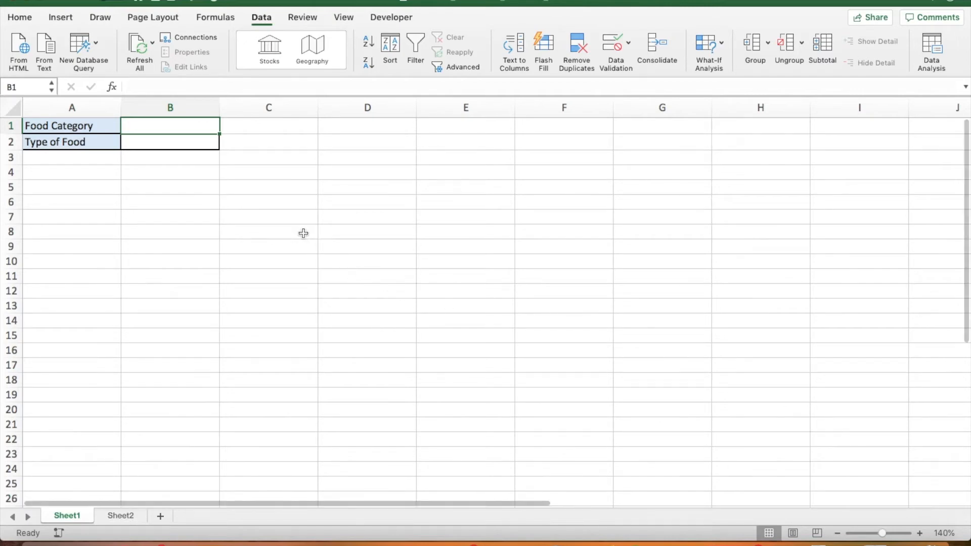
pyautogui.moveTo(191, 130); pyautogui.dragTo(187, 147)
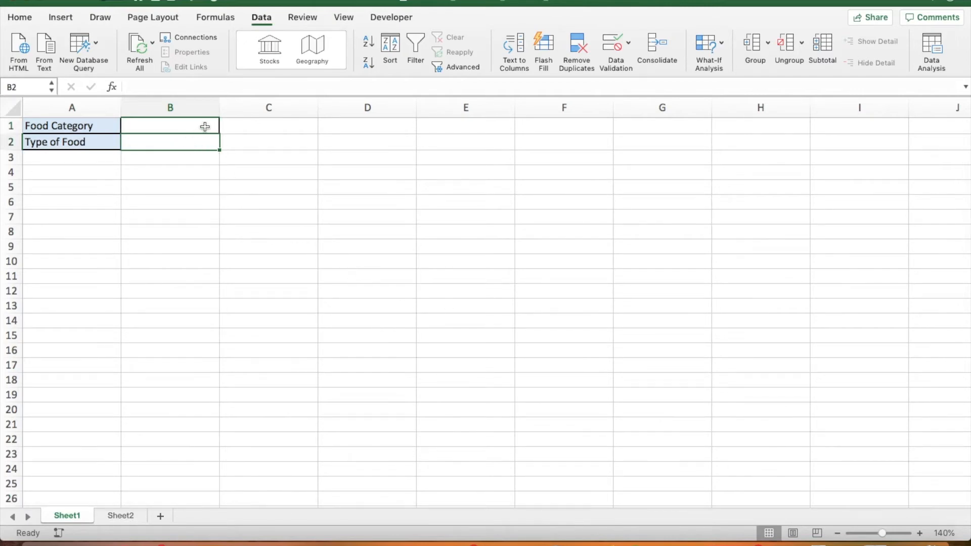
# Step: Create a table with headers over A1:B2 on Sheet2 and give it the black banded table style
pyautogui.click(128, 516)
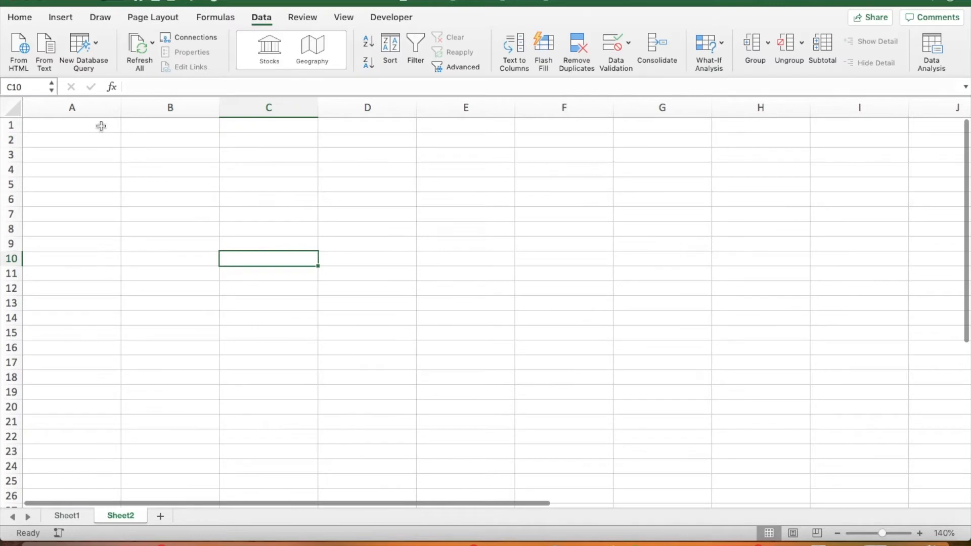
pyautogui.moveTo(94, 124); pyautogui.dragTo(139, 137)
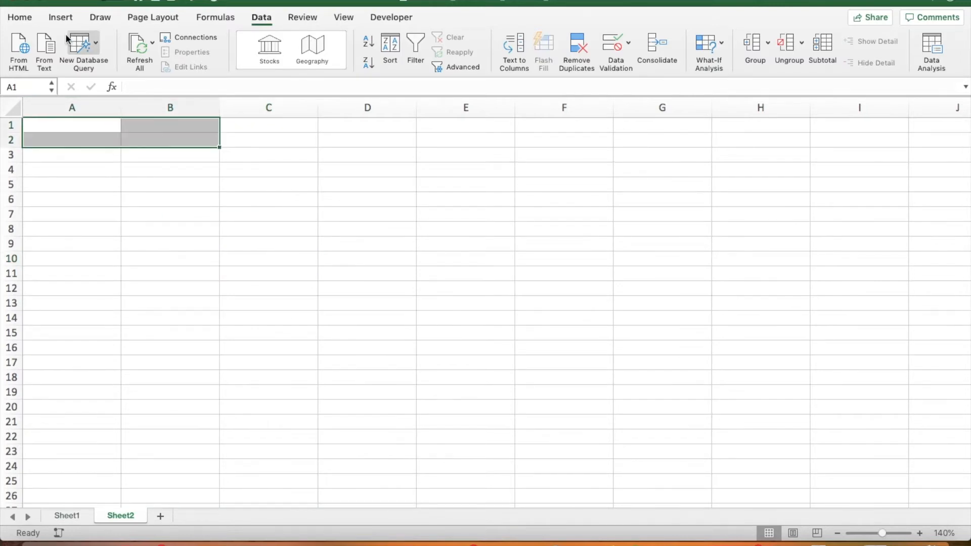
pyautogui.click(67, 20)
pyautogui.click(111, 45)
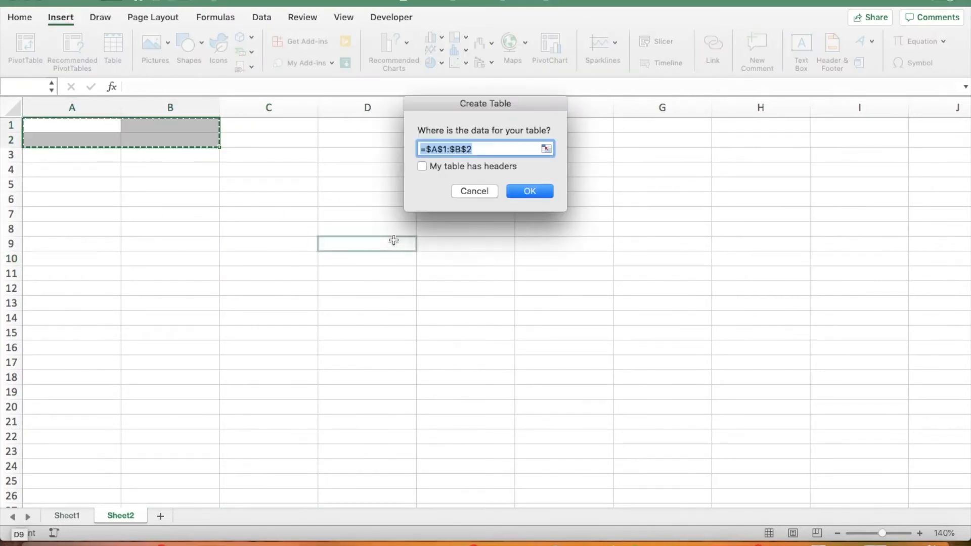
pyautogui.click(426, 167)
pyautogui.click(534, 191)
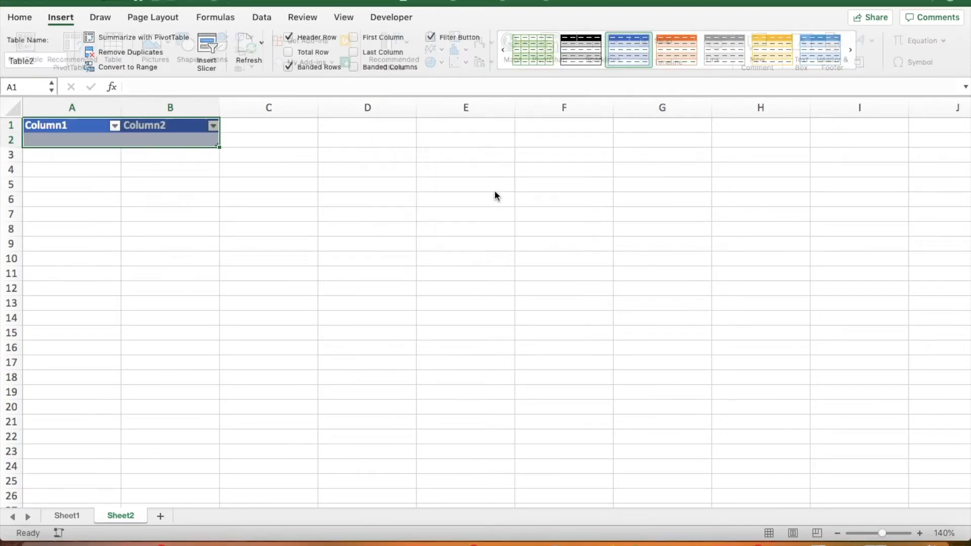
pyautogui.click(589, 48)
pyautogui.click(157, 152)
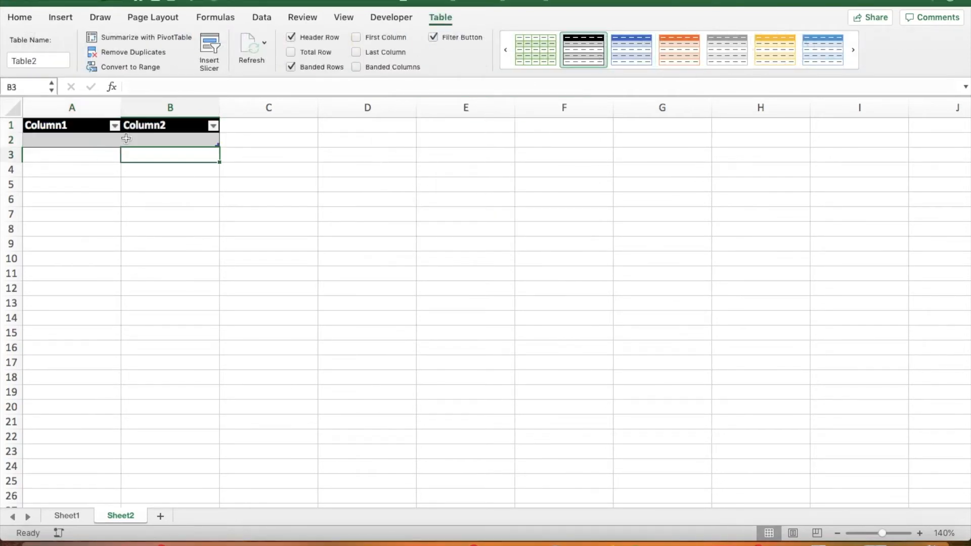
# Step: Name the table's column headers Fruits in A1 and Vegetables in B1
pyautogui.click(75, 131)
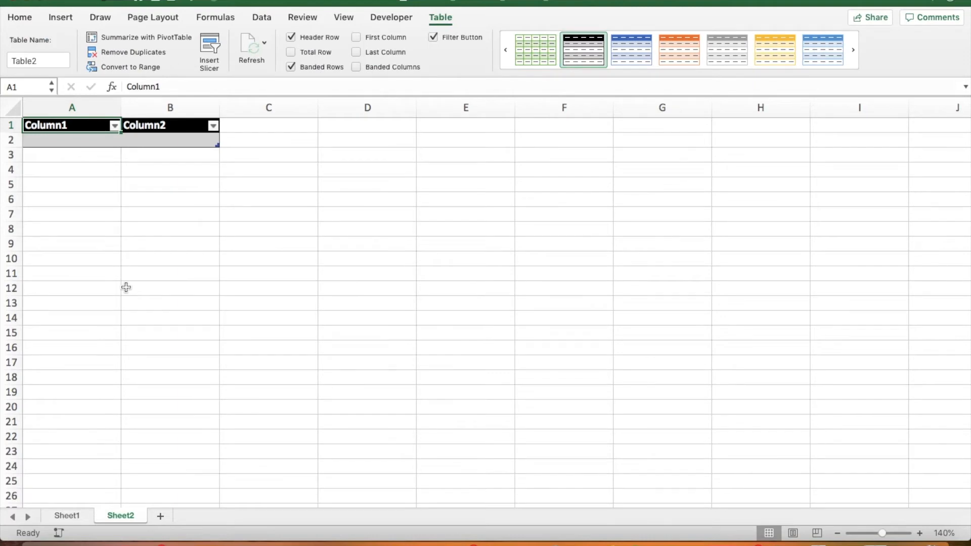
pyautogui.write('Fruits')
pyautogui.press('Tab')
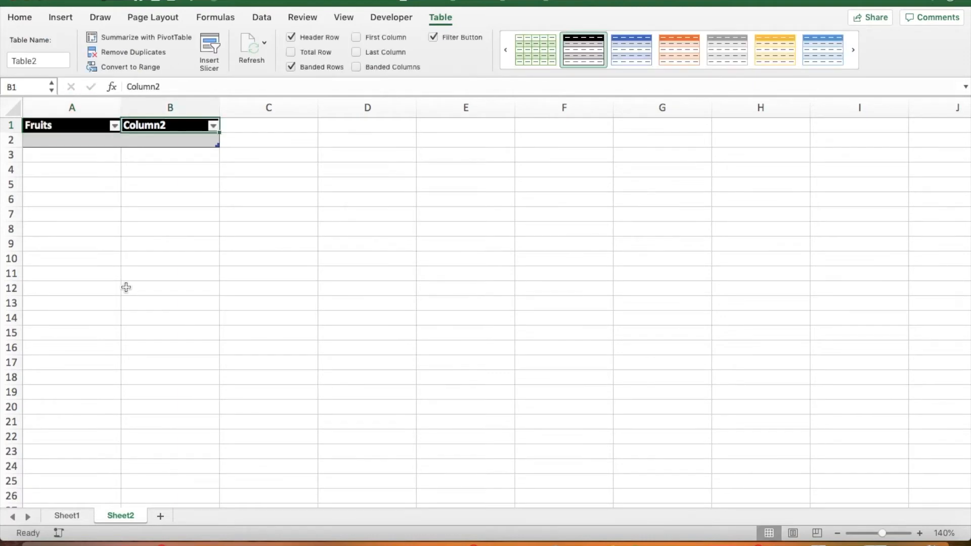
pyautogui.write('Vegetables')
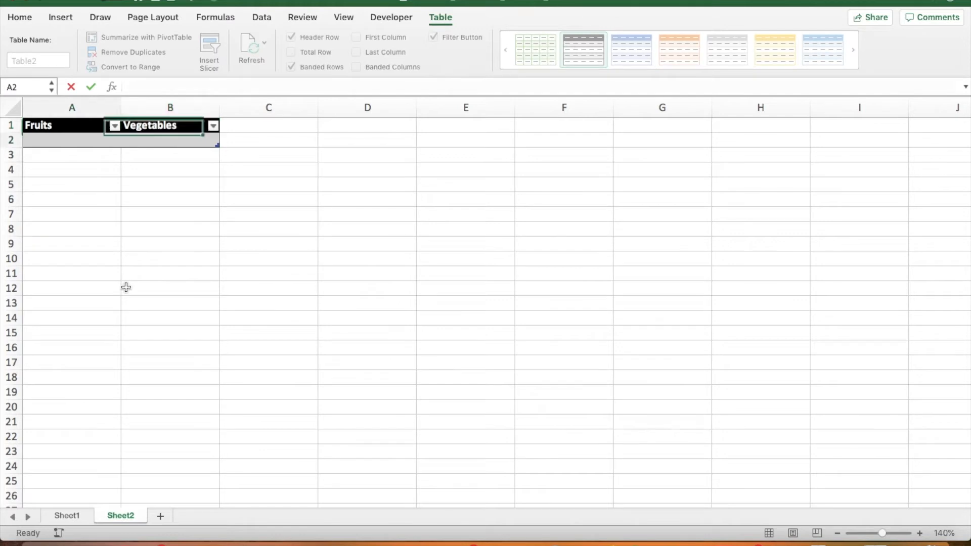
pyautogui.press('Return')
# Step: Fill the Fruits column from A2 down with Apple, Orange and Banana
pyautogui.write('Apple')
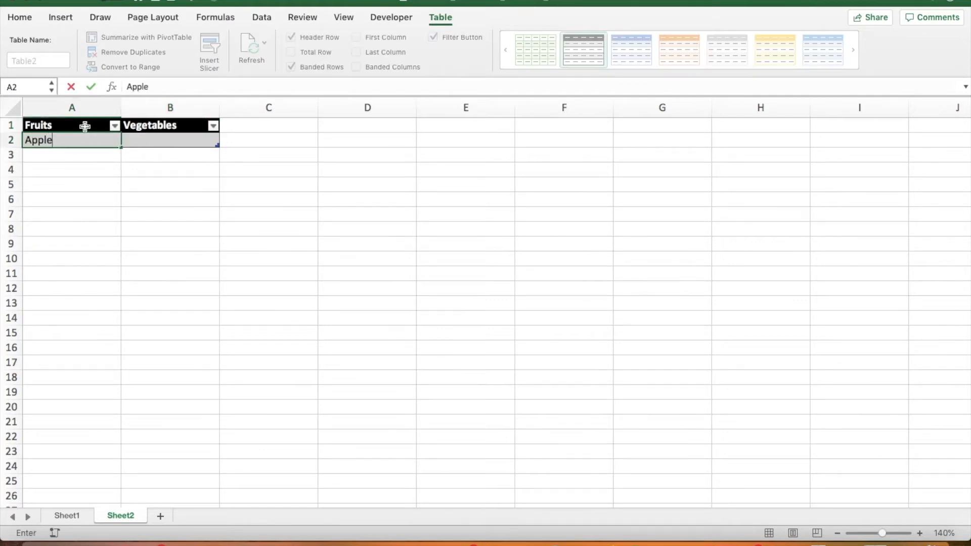
pyautogui.press('Return')
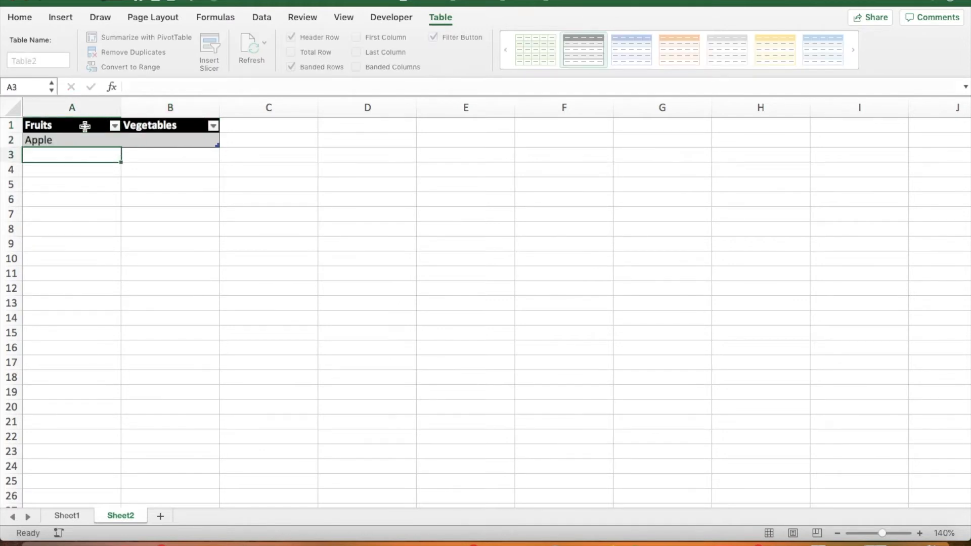
pyautogui.write('Orange')
pyautogui.press('Return')
pyautogui.write('Ban')
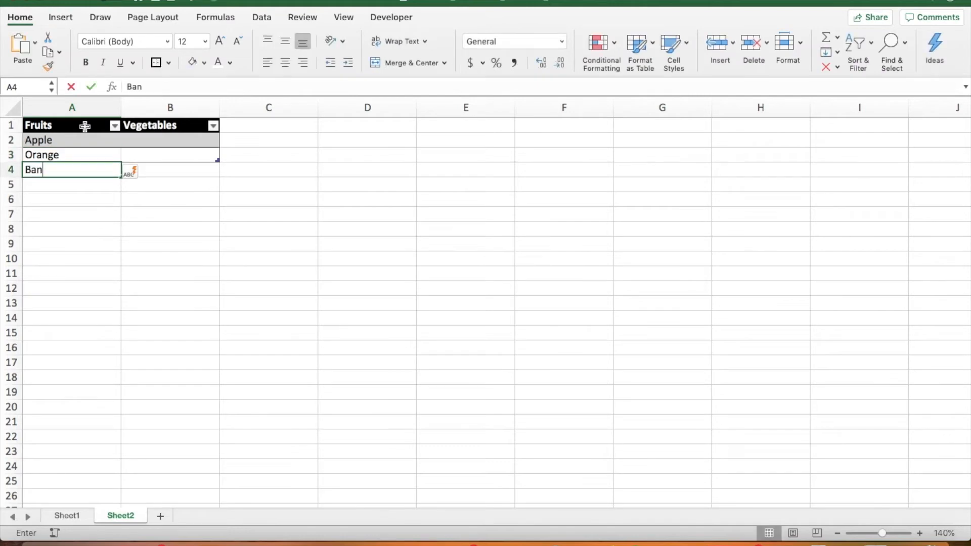
pyautogui.write('ana')
pyautogui.press('Return')
# Step: Fill the Vegetables column from B2 down with Carrot, Celery and Broccoli
pyautogui.moveTo(156, 128); pyautogui.dragTo(154, 135)
pyautogui.click(154, 135)
pyautogui.write('Carrot')
pyautogui.press('Return')
pyautogui.write('Celery')
pyautogui.press('Return')
pyautogui.write('Broccoli')
pyautogui.press('Return')
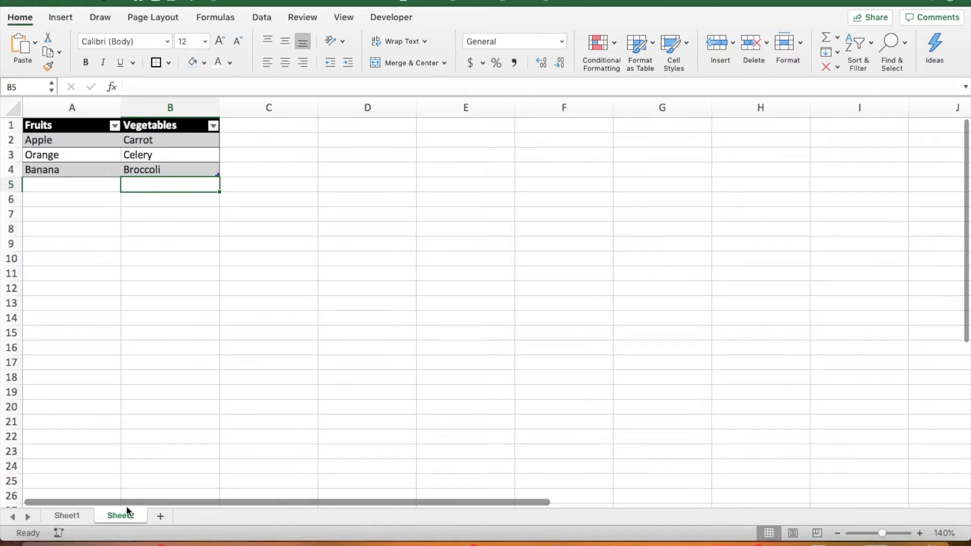
# Step: Set up data validation for the Food Category cell B1 on Sheet1, allowing a List
pyautogui.click(70, 515)
pyautogui.click(238, 197)
pyautogui.click(181, 127)
pyautogui.click(73, 126)
pyautogui.click(174, 125)
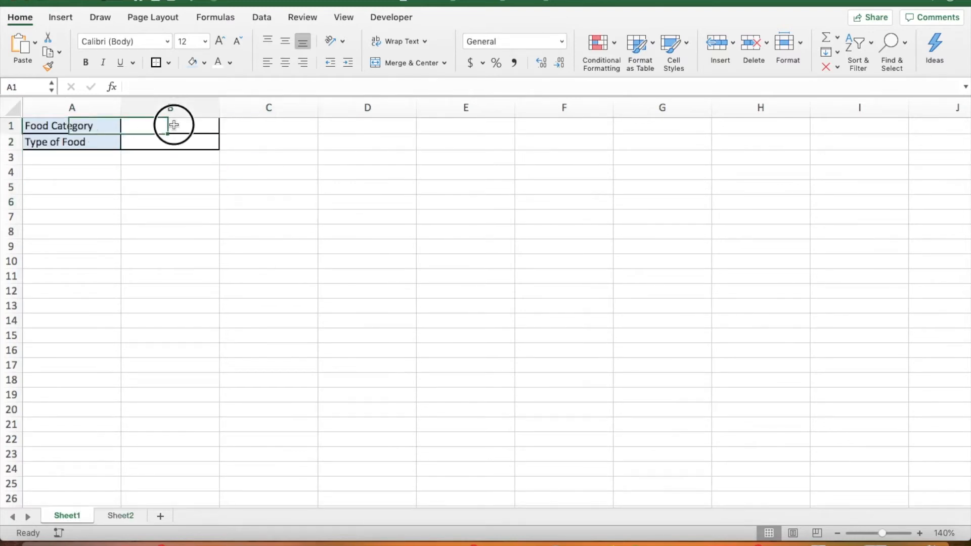
pyautogui.click(259, 21)
pyautogui.click(613, 43)
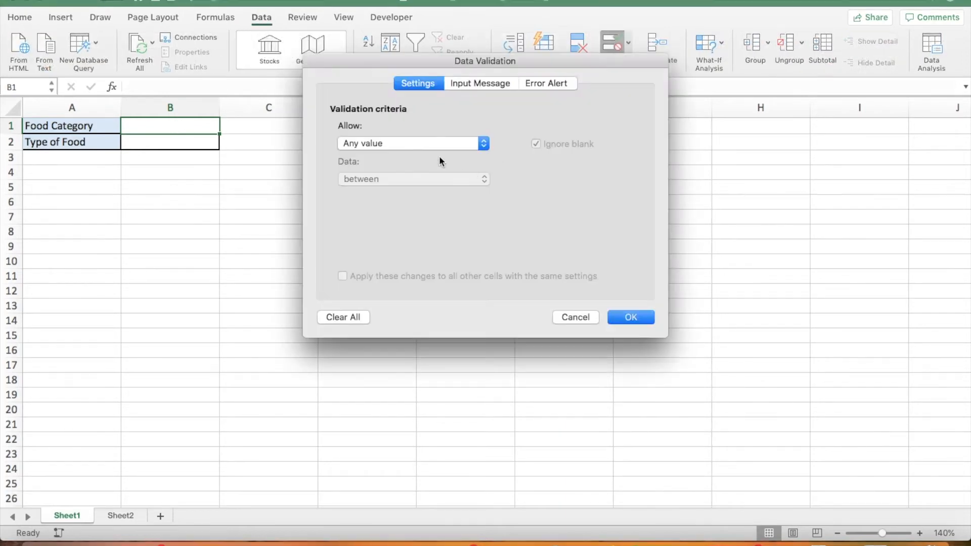
pyautogui.click(437, 144)
pyautogui.click(364, 179)
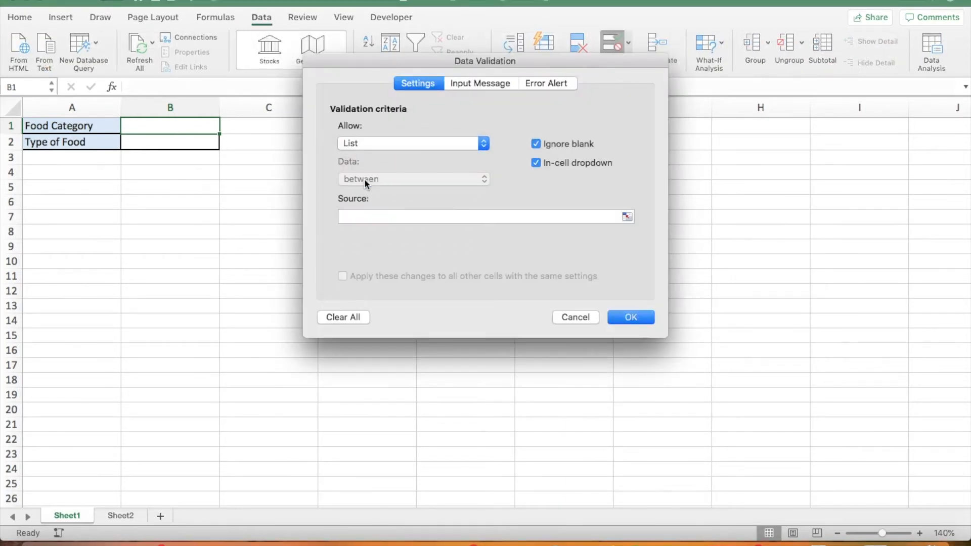
# Step: Set the list source to the table headers, =Sheet2!$A$1:$B$1, and apply the validation
pyautogui.click(427, 217)
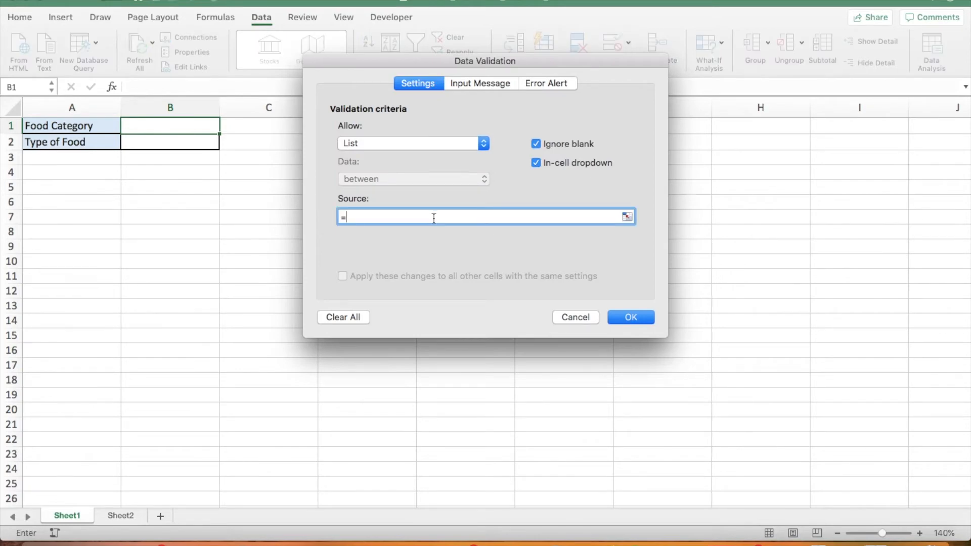
pyautogui.click(121, 515)
pyautogui.moveTo(89, 127); pyautogui.dragTo(183, 125)
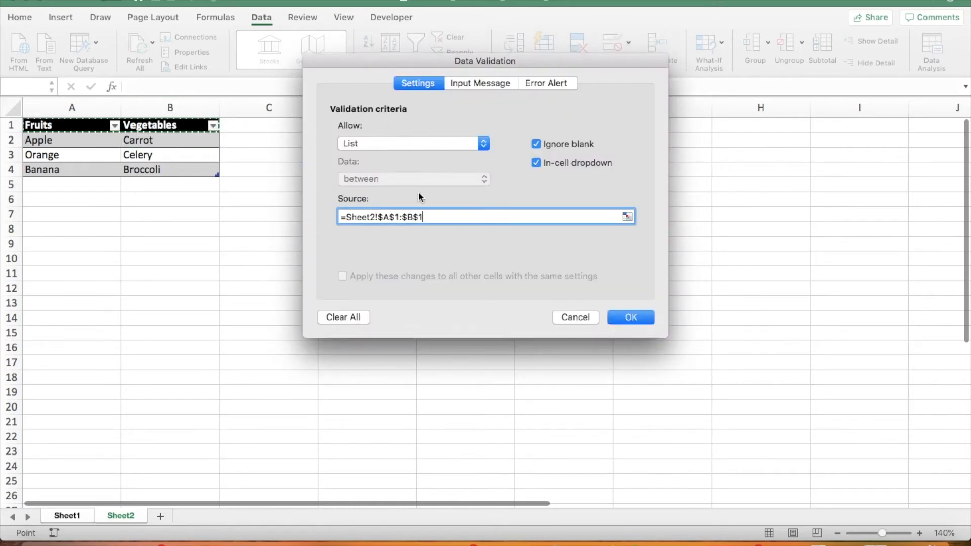
pyautogui.click(625, 311)
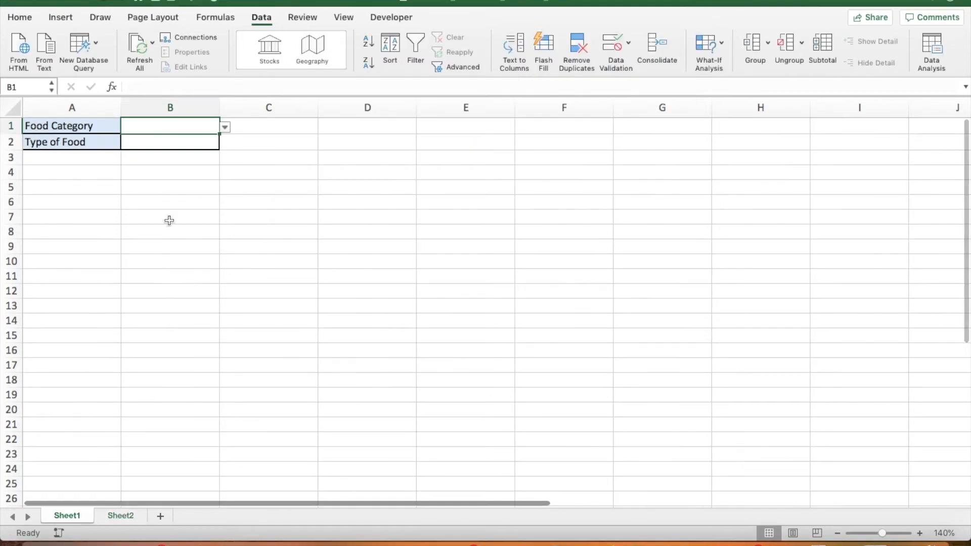
# Step: Test the Food Category dropdown in B1 by selecting Fruits and switching the choice to Vegetables
pyautogui.click(225, 129)
pyautogui.click(169, 143)
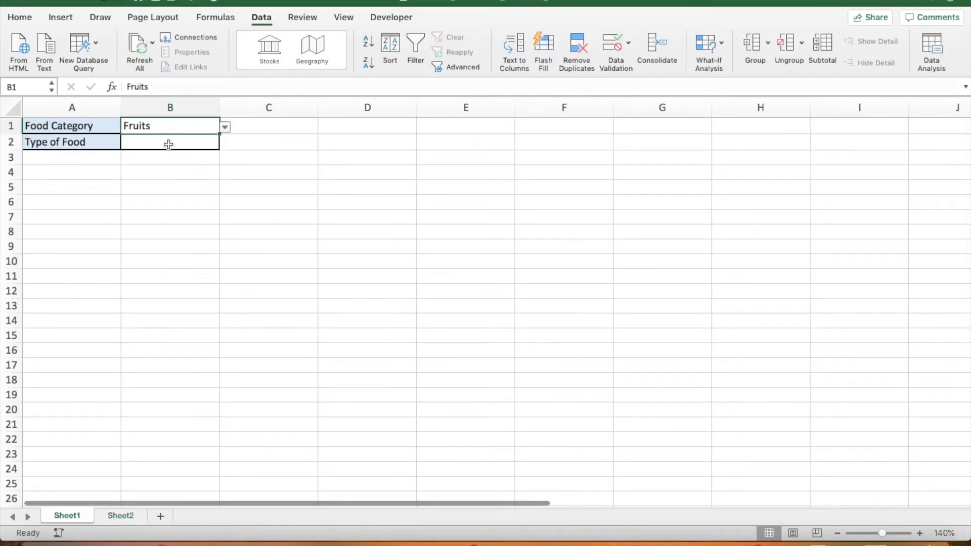
pyautogui.click(225, 128)
pyautogui.click(159, 154)
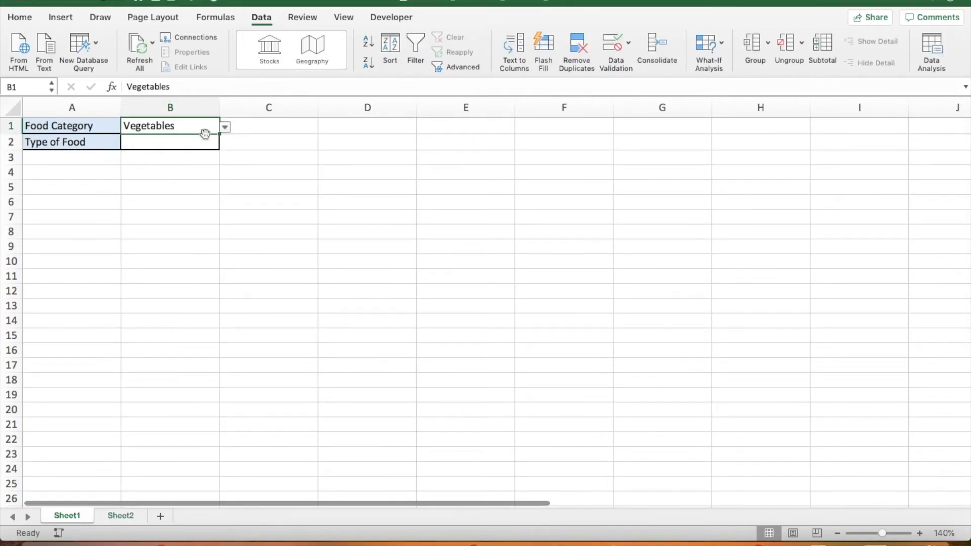
pyautogui.click(190, 143)
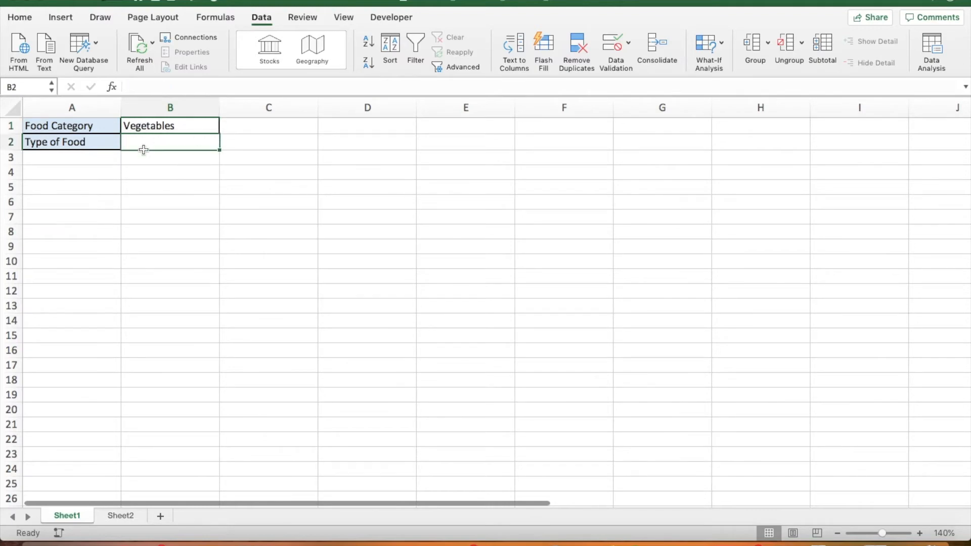
# Step: Clear the Food Category choice in B1 on Sheet1
pyautogui.click(193, 126)
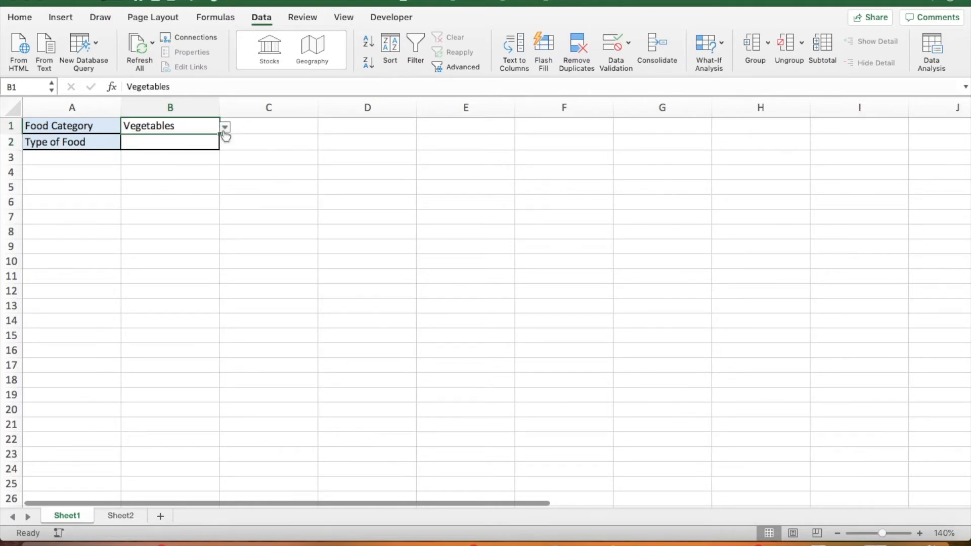
pyautogui.press('Delete')
pyautogui.click(194, 161)
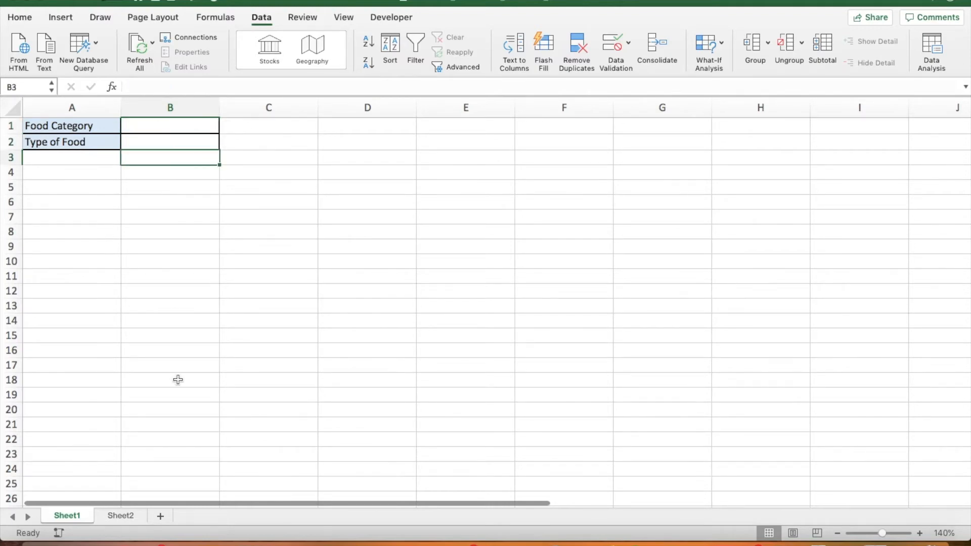
# Step: Define the name Fruits for the entries of the Fruits column in the Sheet2 table, A2 to A4
pyautogui.click(119, 515)
pyautogui.click(92, 142)
pyautogui.click(91, 128)
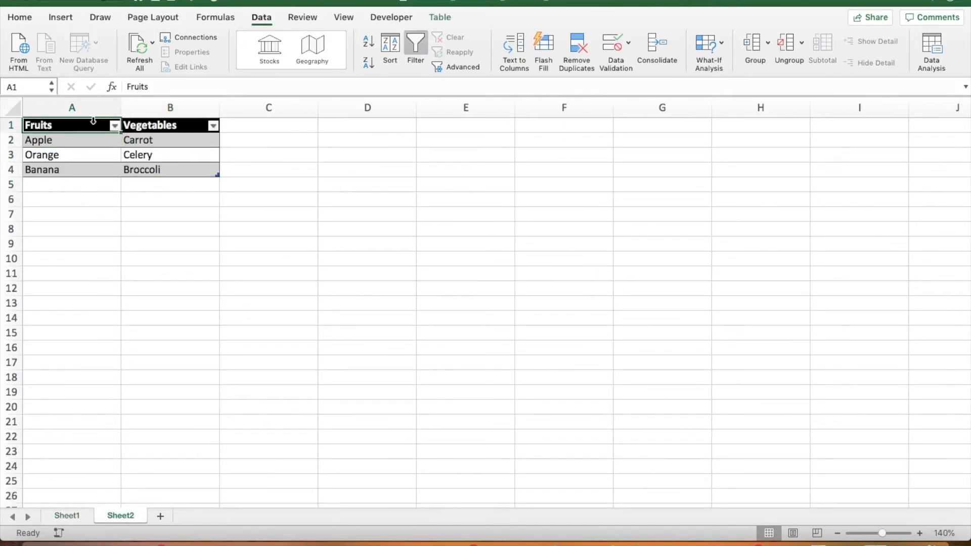
pyautogui.click(93, 121)
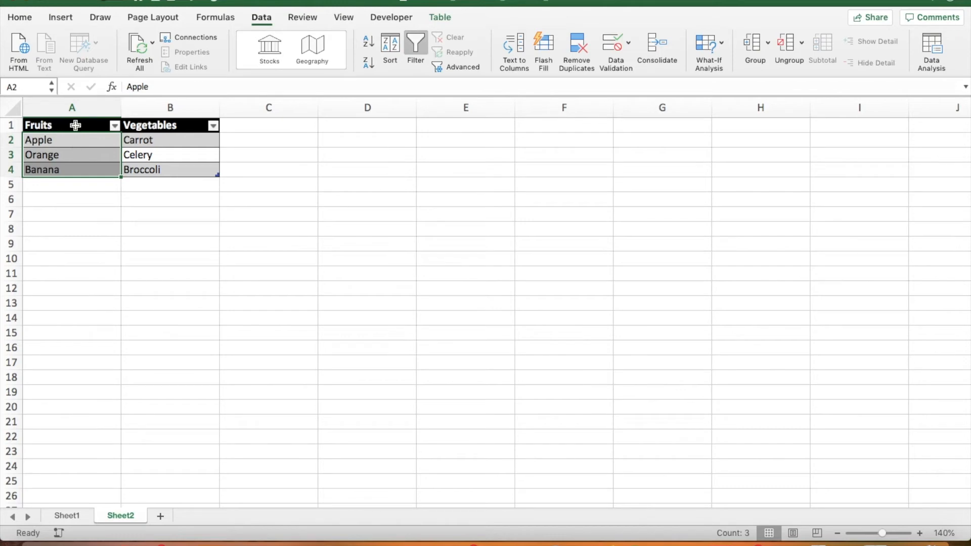
pyautogui.click(178, 0)
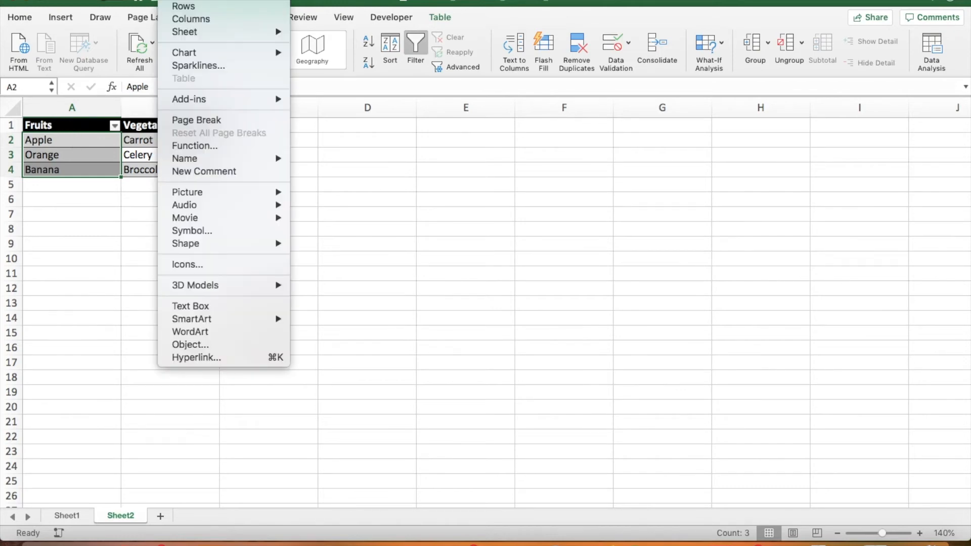
pyautogui.moveTo(210, 160)
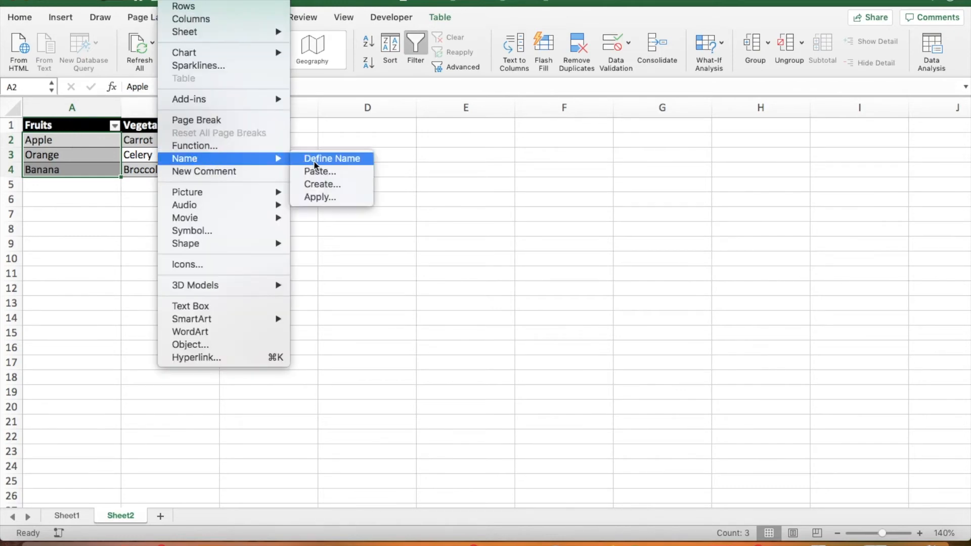
pyautogui.click(329, 161)
pyautogui.click(443, 150)
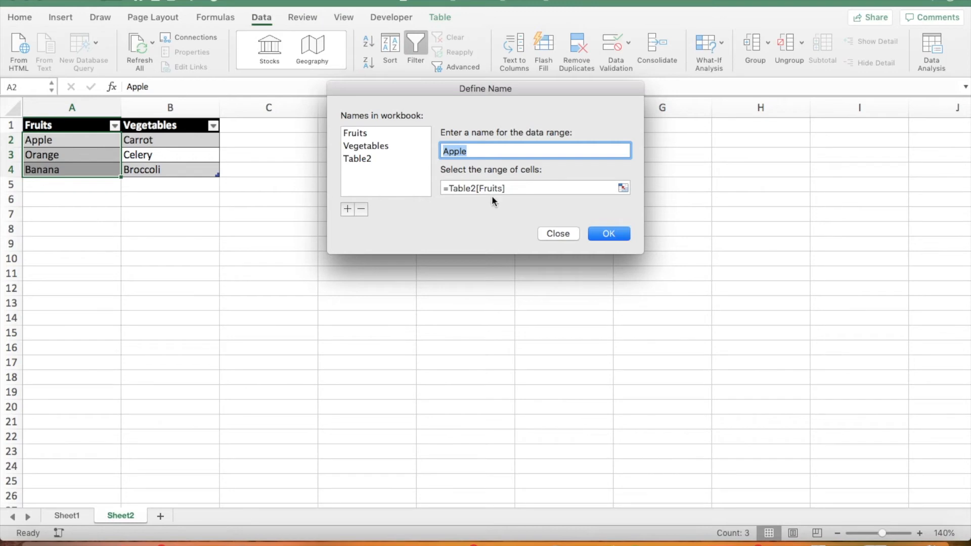
pyautogui.write('Fruits')
pyautogui.press('Return')
# Step: Define the name Vegetables for the entries of the Vegetables column in the Sheet2 table, B2 to B4
pyautogui.click(171, 127)
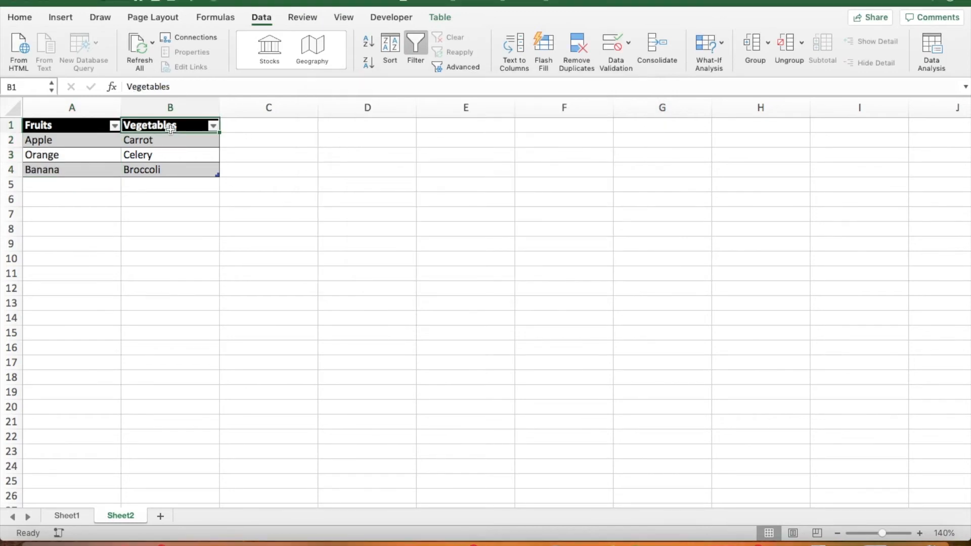
pyautogui.click(173, 122)
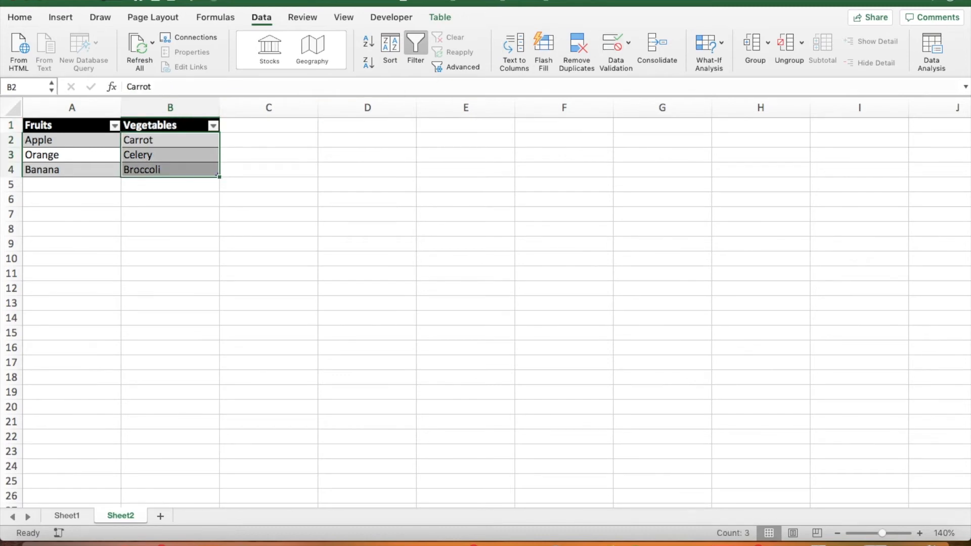
pyautogui.click(172, 0)
pyautogui.moveTo(207, 158)
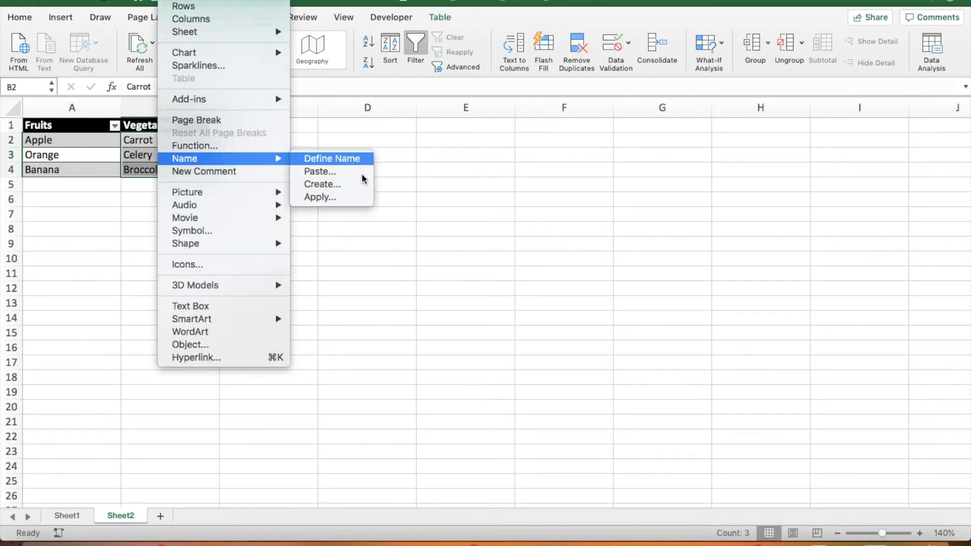
pyautogui.click(345, 161)
pyautogui.doubleClick(436, 152)
pyautogui.write('Vegetables')
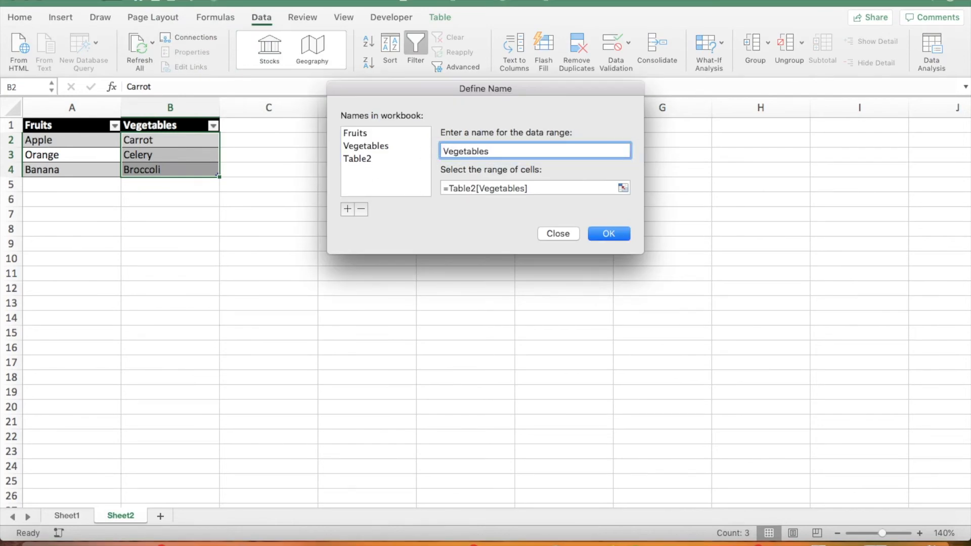
pyautogui.press('Return')
pyautogui.click(288, 199)
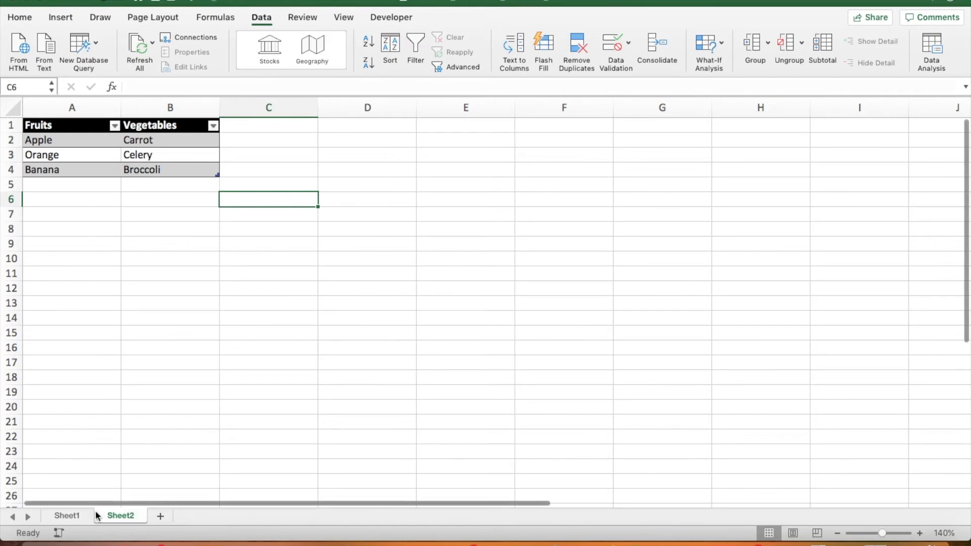
# Step: Set up data validation for the Type of Food cell B2 on Sheet1, allowing a List
pyautogui.click(74, 515)
pyautogui.click(184, 140)
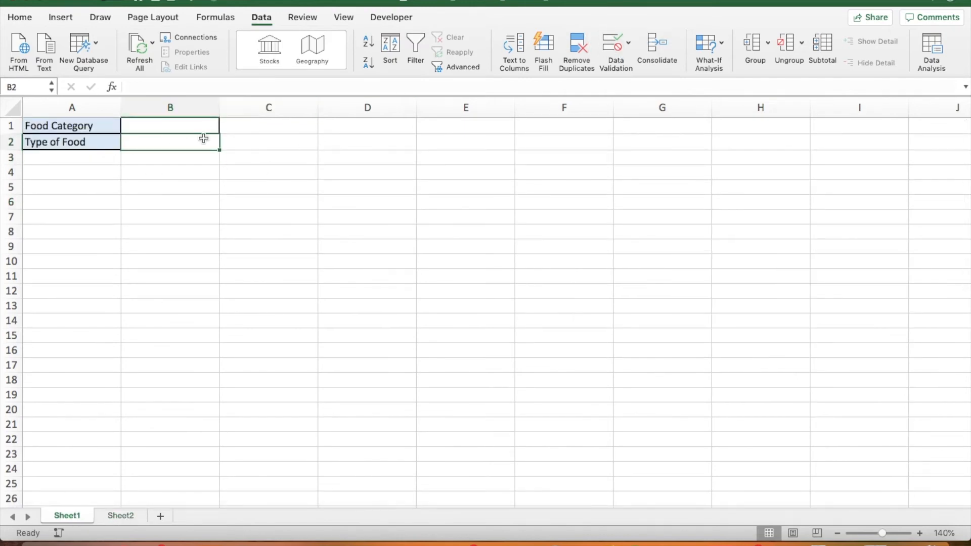
pyautogui.click(180, 124)
pyautogui.click(188, 144)
pyautogui.click(611, 44)
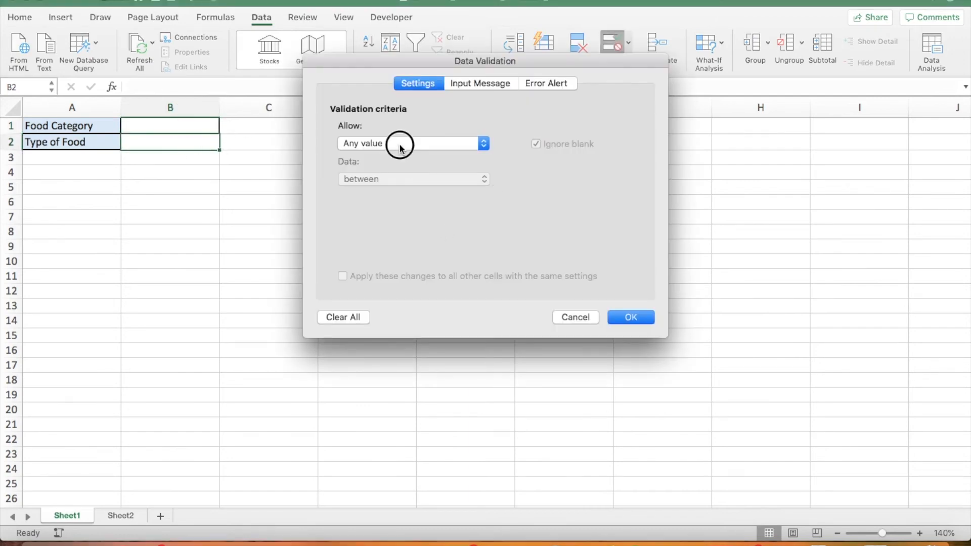
pyautogui.click(399, 143)
pyautogui.click(381, 182)
# Step: Set the list source to =INDIRECT($B$1) and apply the validation, continuing past the source alert
pyautogui.click(387, 217)
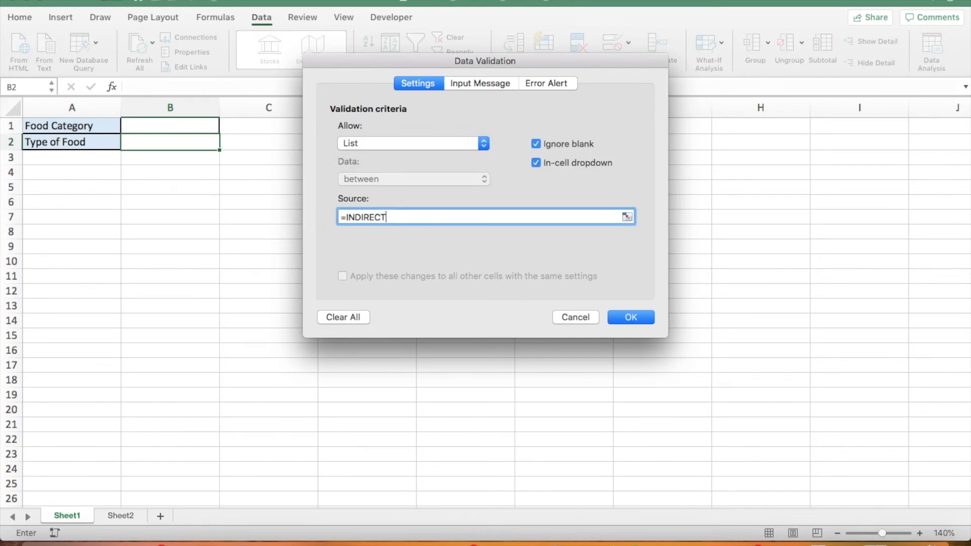
pyautogui.write('=INDIRECT(')
pyautogui.click(174, 122)
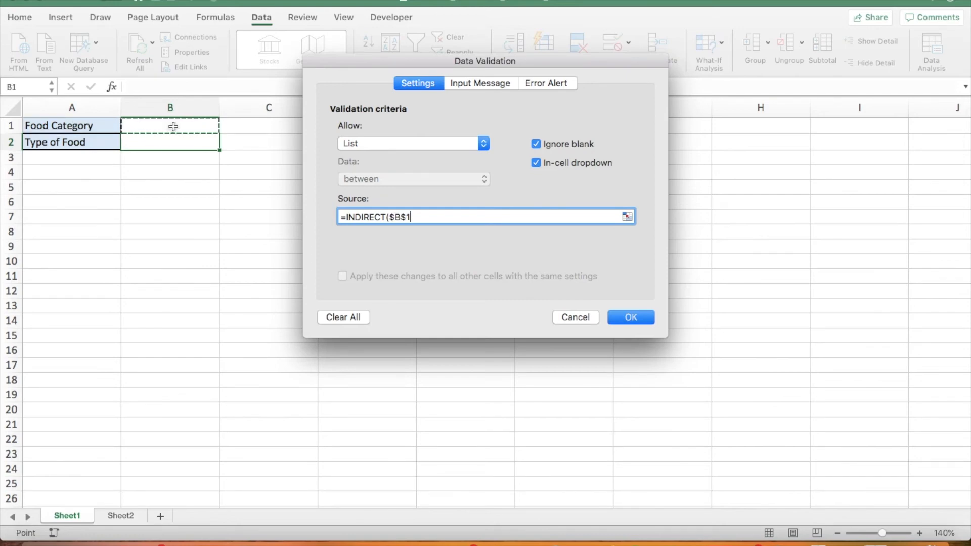
pyautogui.write(')')
pyautogui.press('Return')
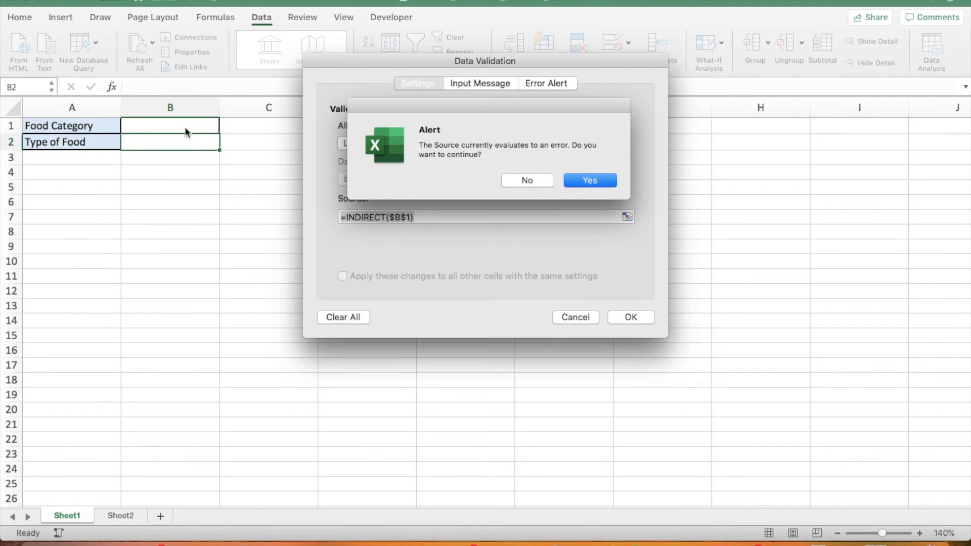
pyautogui.click(585, 182)
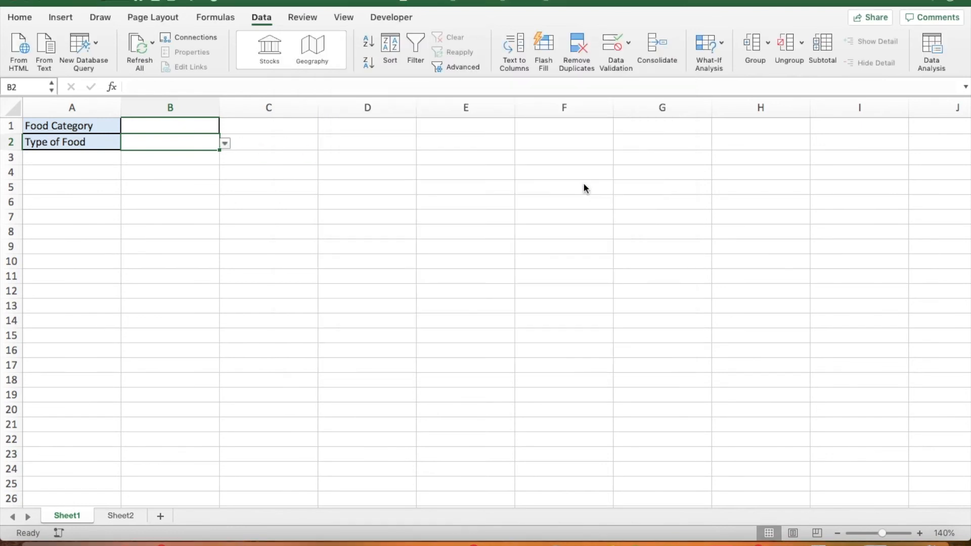
# Step: Choose Fruits as the Food Category in B1 and check the matching column of the Sheet2 table
pyautogui.click(243, 155)
pyautogui.click(200, 125)
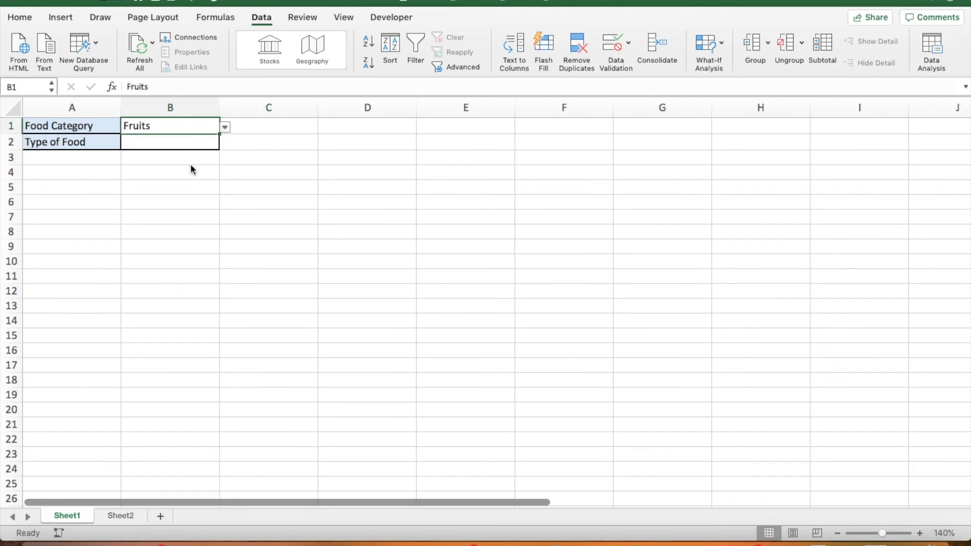
pyautogui.click(191, 163)
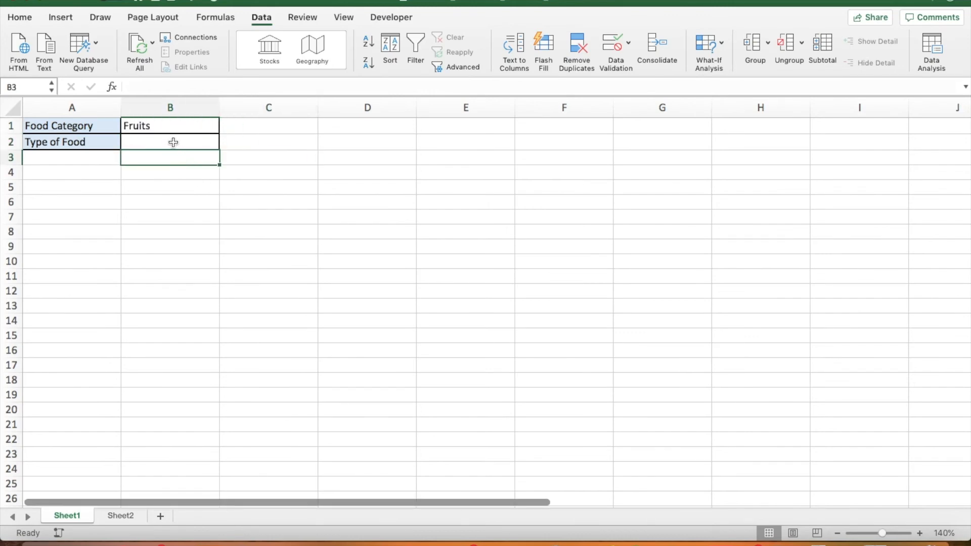
pyautogui.click(170, 126)
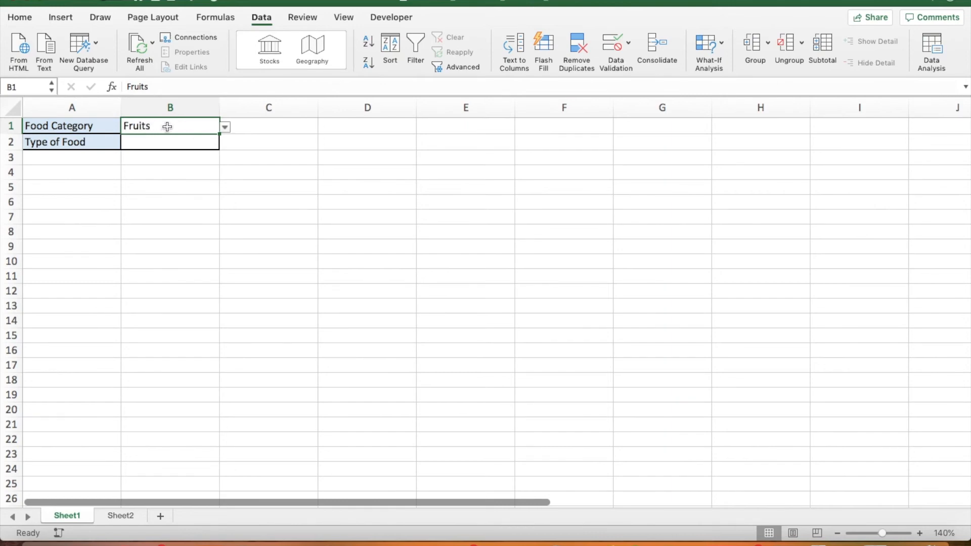
pyautogui.click(119, 515)
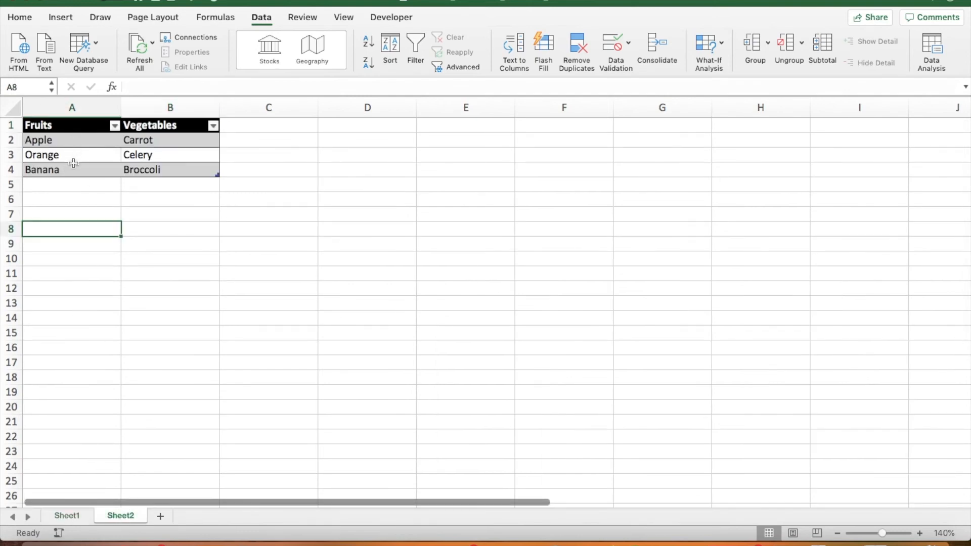
pyautogui.click(77, 515)
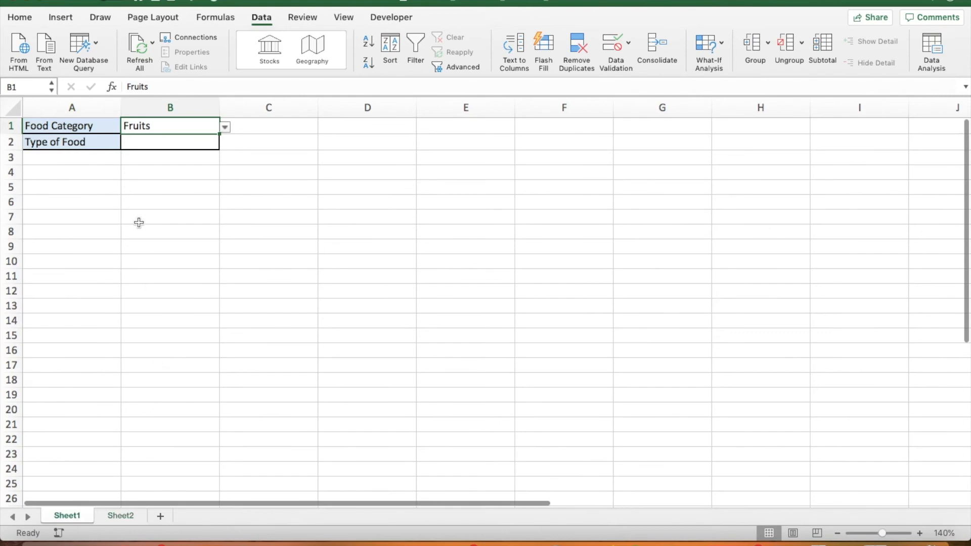
# Step: Test the Type of Food dropdown in B2 by selecting Apple and switching the choice to Orange
pyautogui.click(173, 145)
pyautogui.click(225, 144)
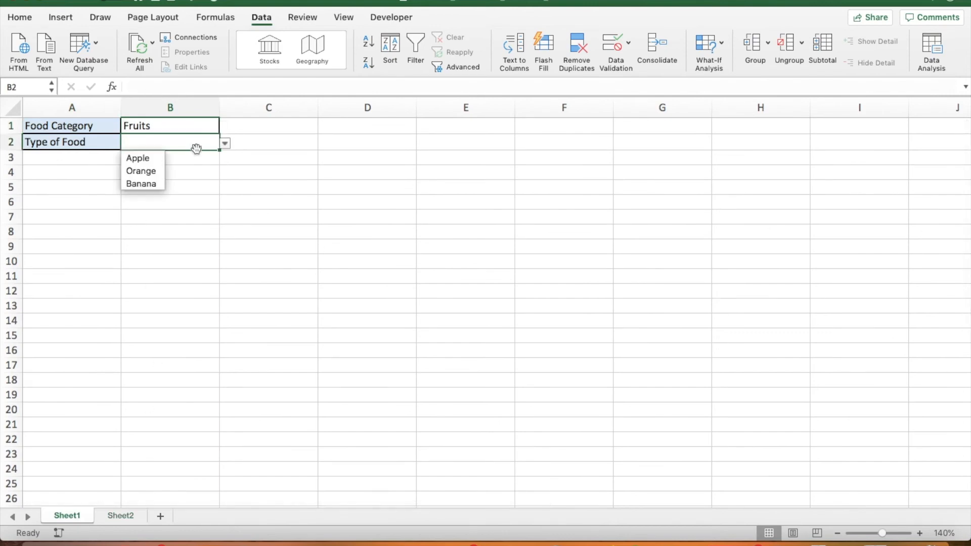
pyautogui.click(150, 159)
pyautogui.click(225, 144)
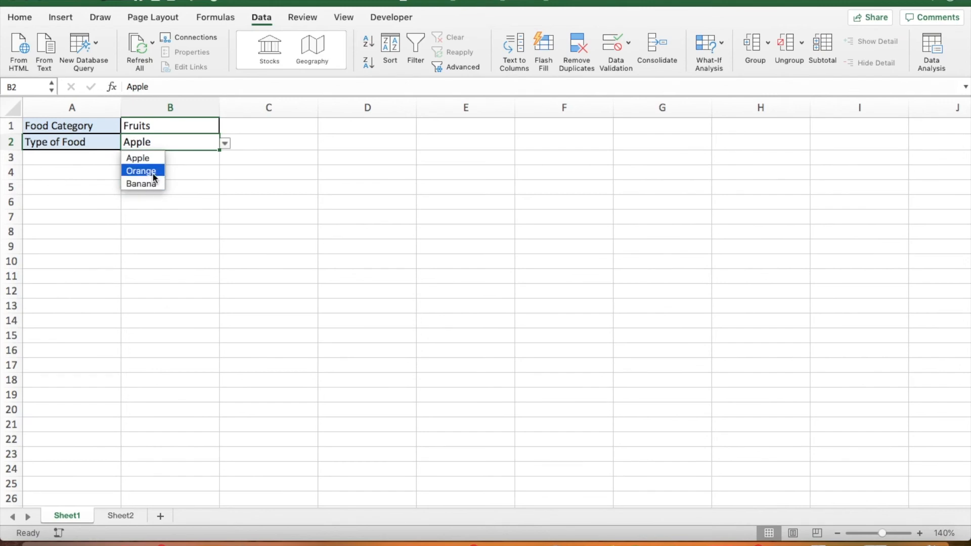
pyautogui.click(150, 171)
pyautogui.click(225, 144)
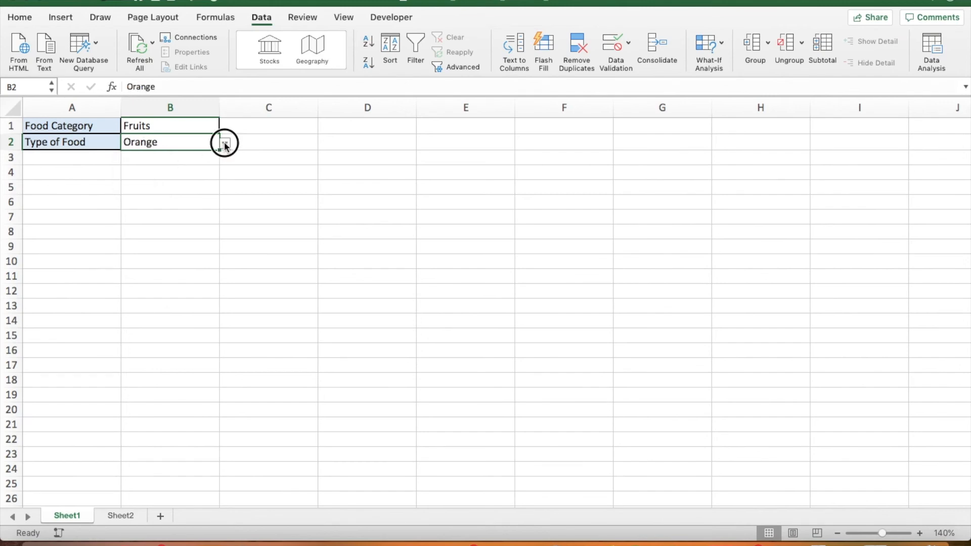
# Step: Clear B2, switch the Food Category in B1 to Vegetables, and check the Type of Food dropdown options
pyautogui.click(175, 148)
pyautogui.press('Delete')
pyautogui.click(188, 130)
pyautogui.click(223, 131)
pyautogui.click(149, 154)
pyautogui.click(206, 144)
pyautogui.click(224, 144)
pyautogui.click(197, 179)
# Step: Return to the food table on Sheet2
pyautogui.click(124, 515)
pyautogui.click(147, 259)
pyautogui.rightClick(183, 127)
pyautogui.moveTo(232, 243)
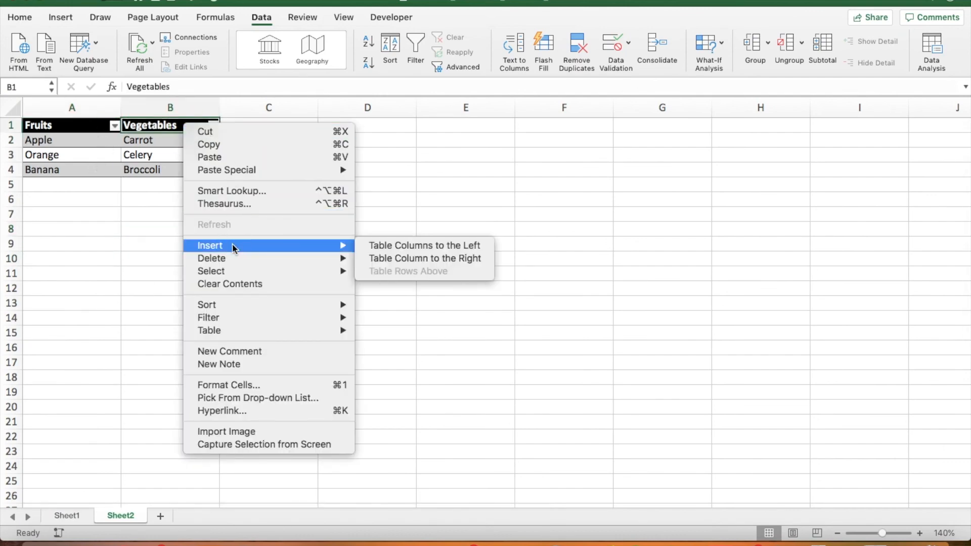
pyautogui.click(432, 202)
# Step: Extend the table in row 5 with Strawberry under Fruits and Potato under Vegetables
pyautogui.click(80, 184)
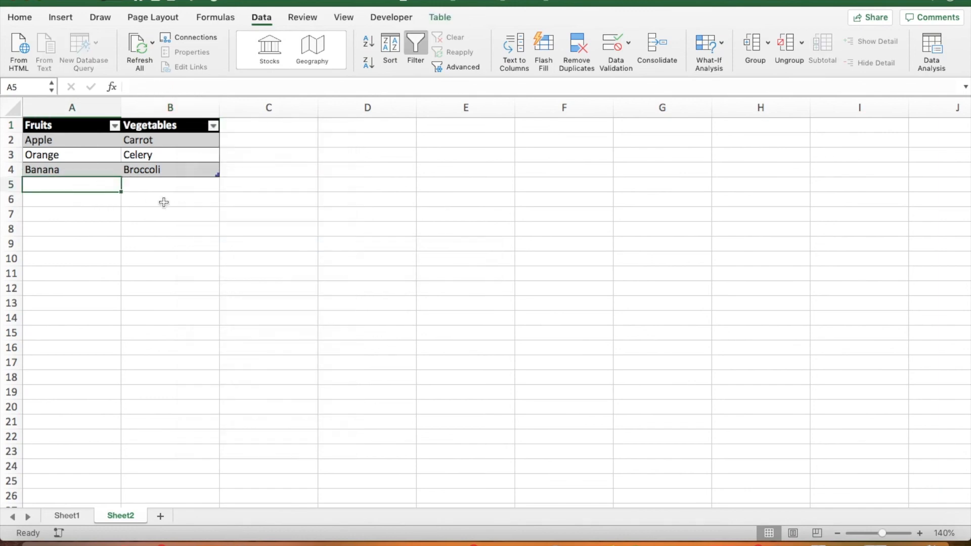
pyautogui.write('St')
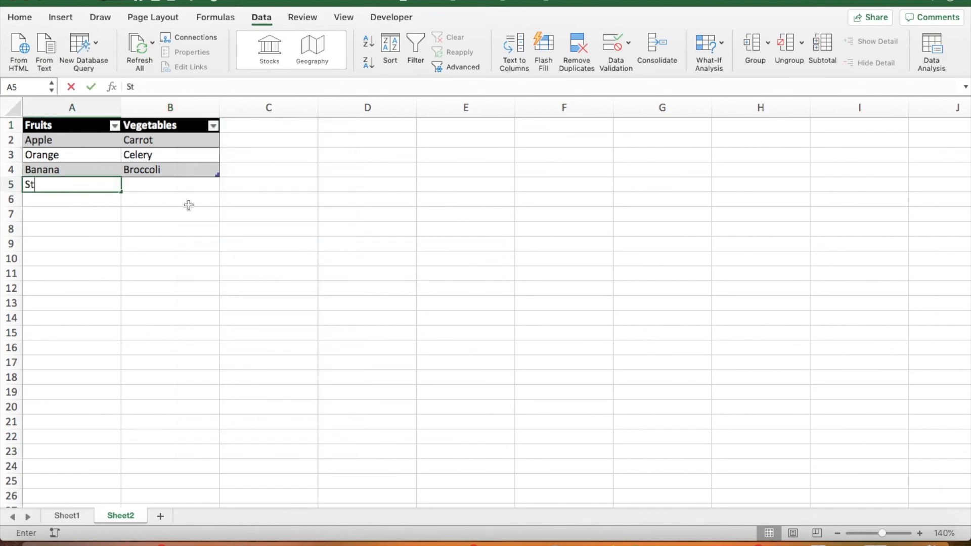
pyautogui.write('rawberry')
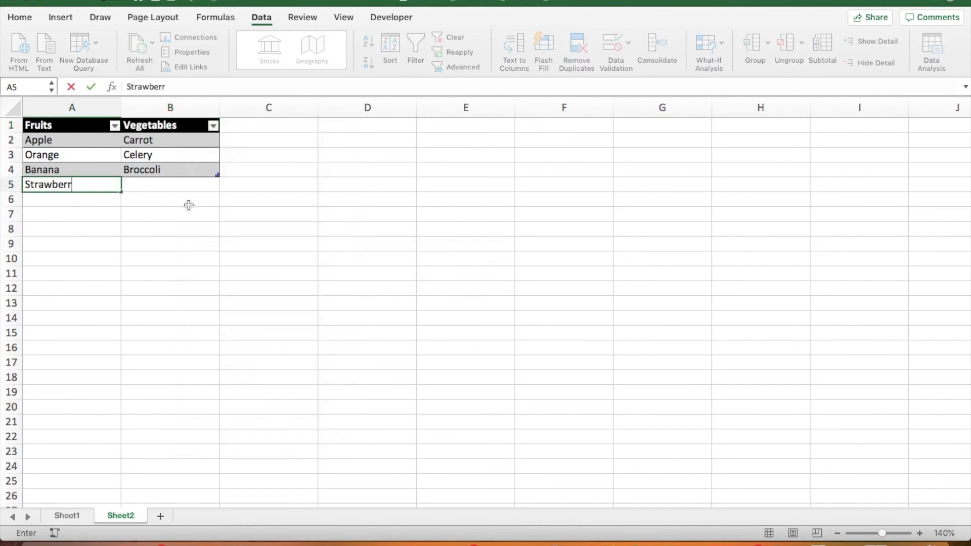
pyautogui.press('Tab')
pyautogui.write('Pot')
pyautogui.press('Return')
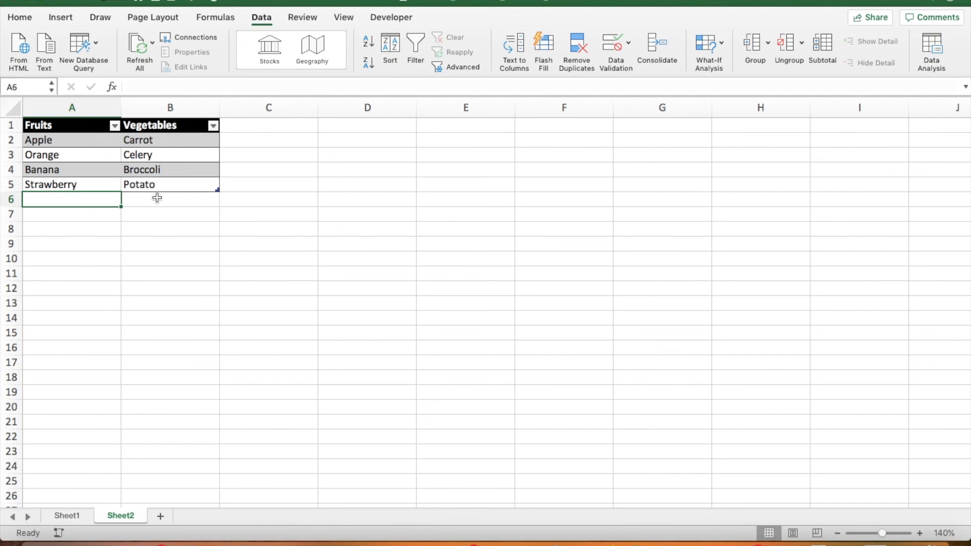
# Step: Test the extended Vegetables list on Sheet1 by selecting Potato as the Type of Food in B2
pyautogui.click(76, 516)
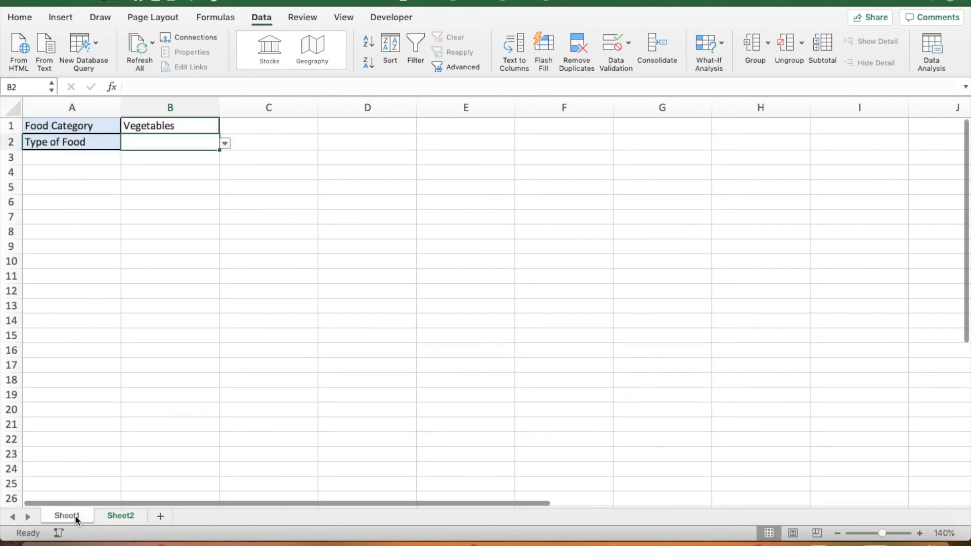
pyautogui.click(224, 144)
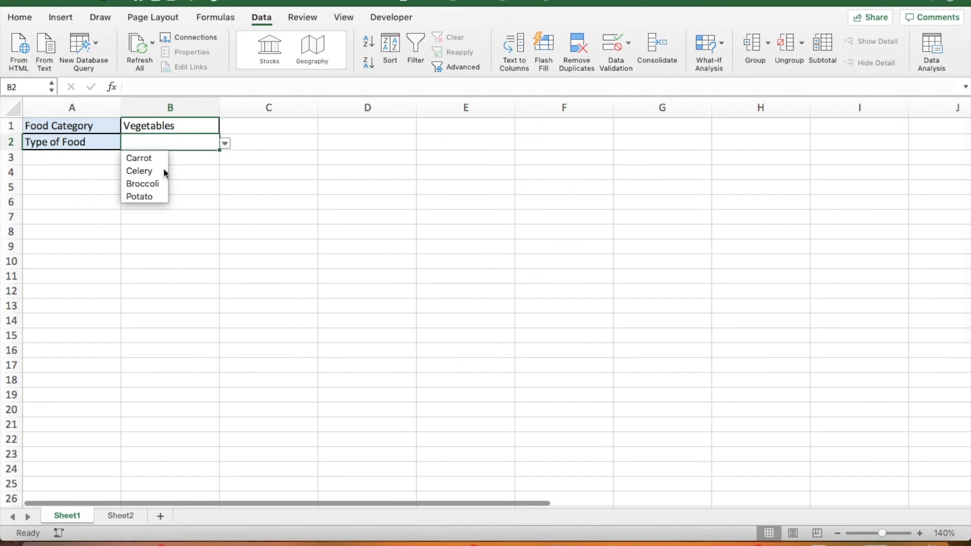
pyautogui.click(147, 196)
# Step: Switch the Food Category in B1 to Fruits and select Strawberry as the Type of Food in B2
pyautogui.click(205, 128)
pyautogui.click(225, 128)
pyautogui.click(144, 141)
pyautogui.click(209, 145)
pyautogui.click(225, 143)
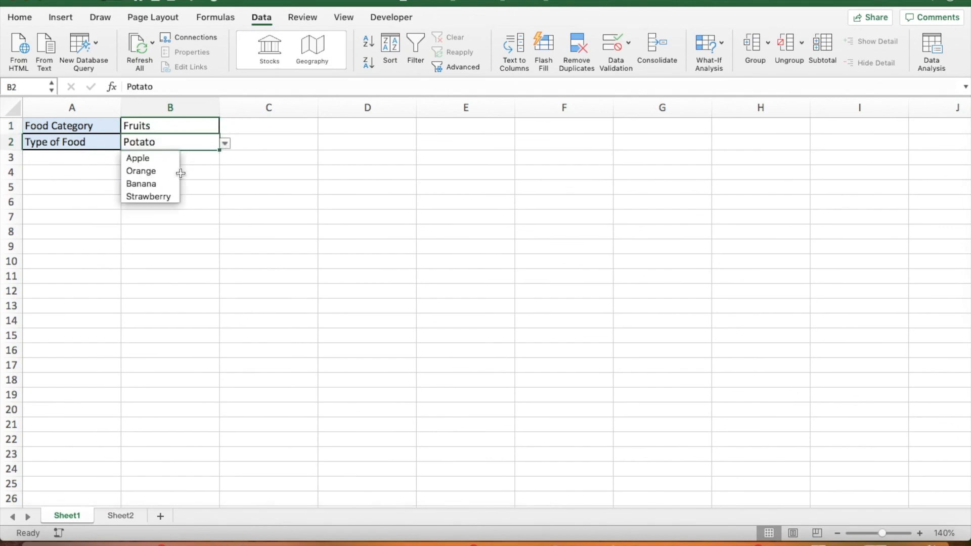
pyautogui.click(158, 197)
pyautogui.click(172, 189)
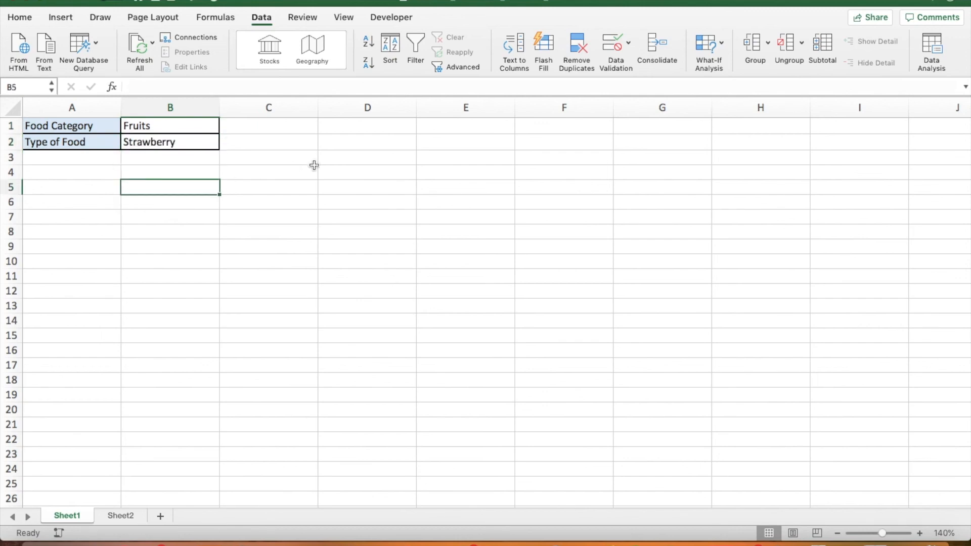